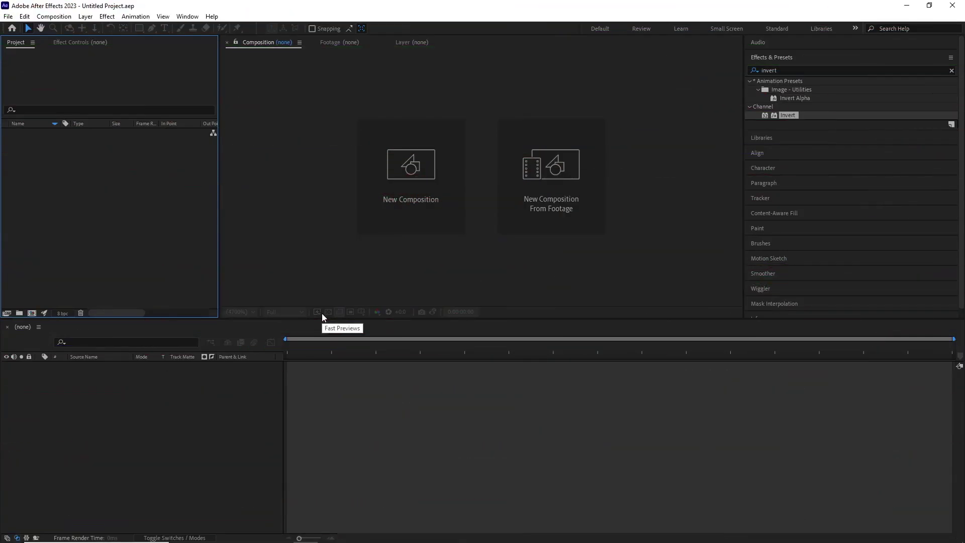
- Create a 1920x1080, 24 fps, five-second composition named PLACE HOLDER
{"action": "left_click", "coordinate": [54, 16]}
{"action": "left_click", "coordinate": [66, 26]}
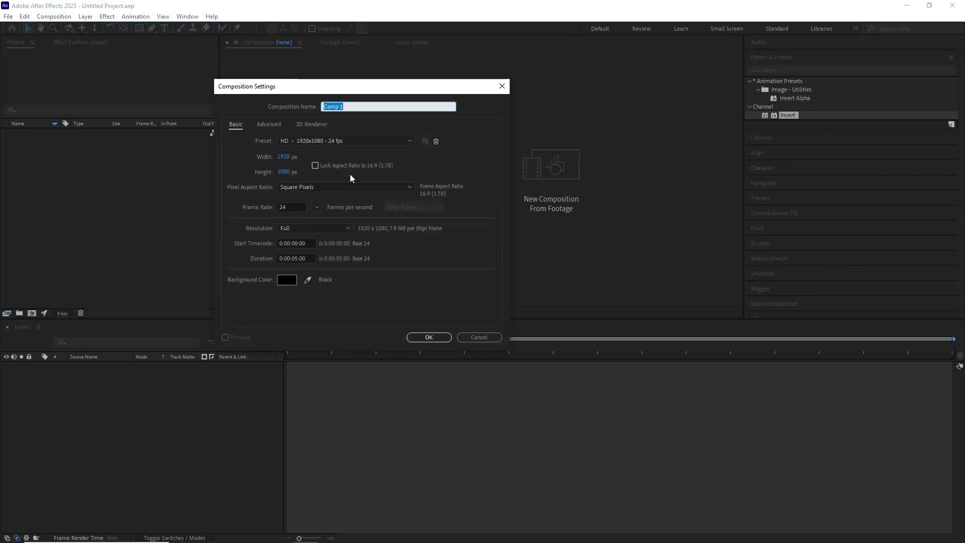
{"action": "type", "text": "PLACE HOLDER"}
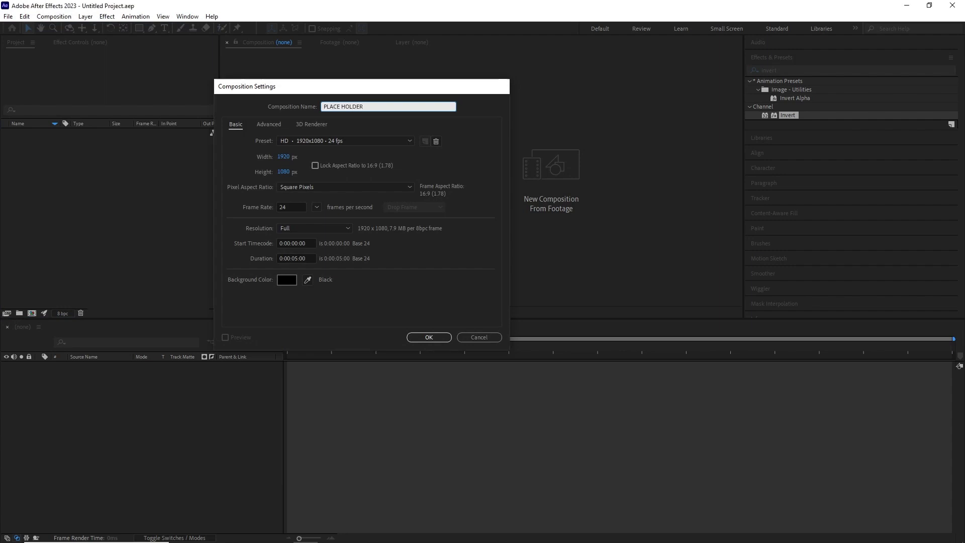
{"action": "key", "text": "Return"}
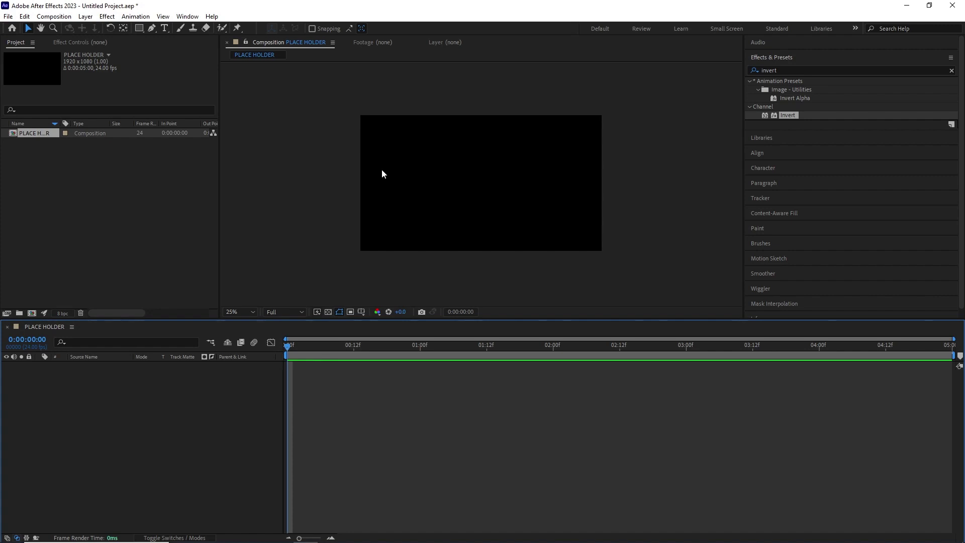
- Add the yellow text SLICED in Humane Bold, enlarge it to 1017 px and centre it in the frame
{"action": "left_click", "coordinate": [361, 312]}
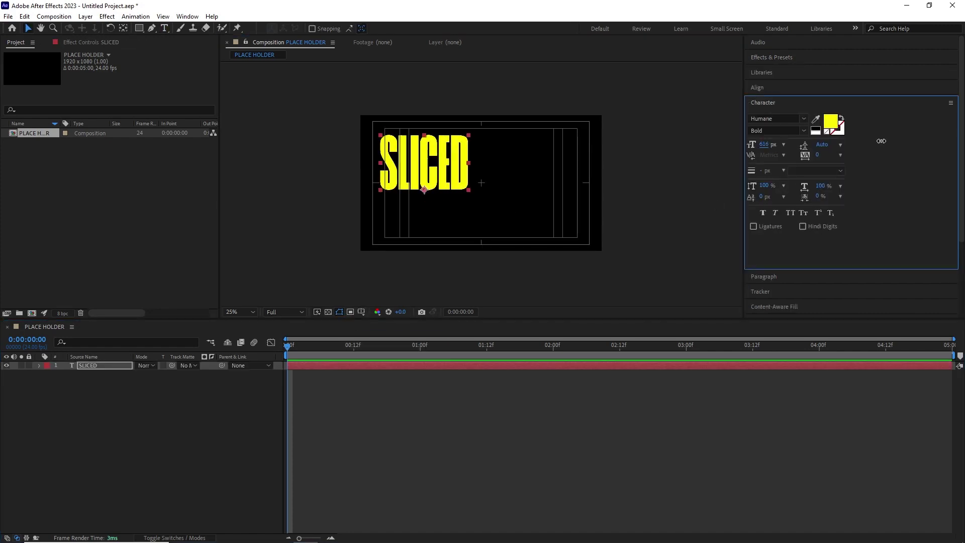
{"action": "left_click_drag", "start_coordinate": [881, 141], "coordinate": [900, 140]}
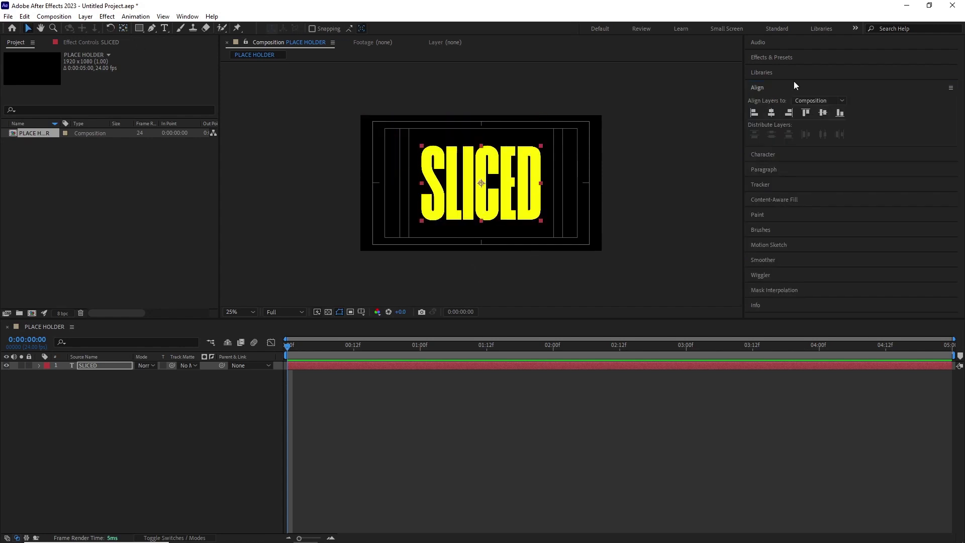
{"action": "left_click", "coordinate": [764, 153]}
{"action": "left_click_drag", "start_coordinate": [772, 144], "coordinate": [784, 145]}
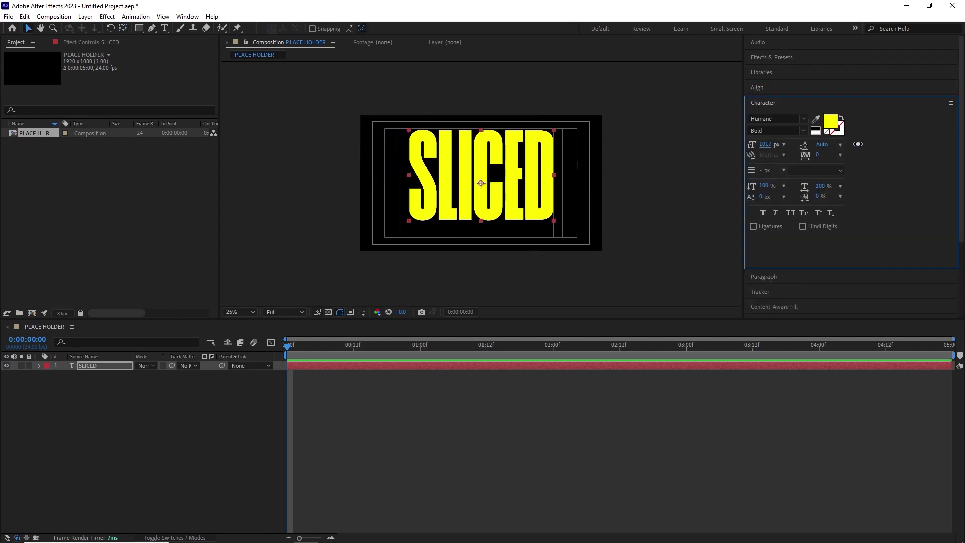
{"action": "left_click", "coordinate": [296, 158]}
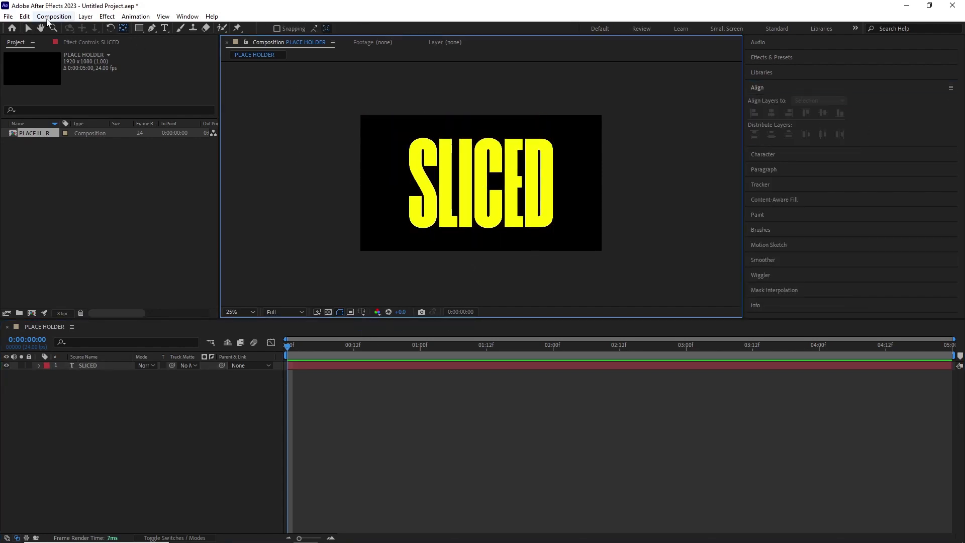
- Create a second 1920x1080, 24 fps, five-second composition named MAP
{"action": "left_click", "coordinate": [54, 16]}
{"action": "left_click", "coordinate": [55, 26]}
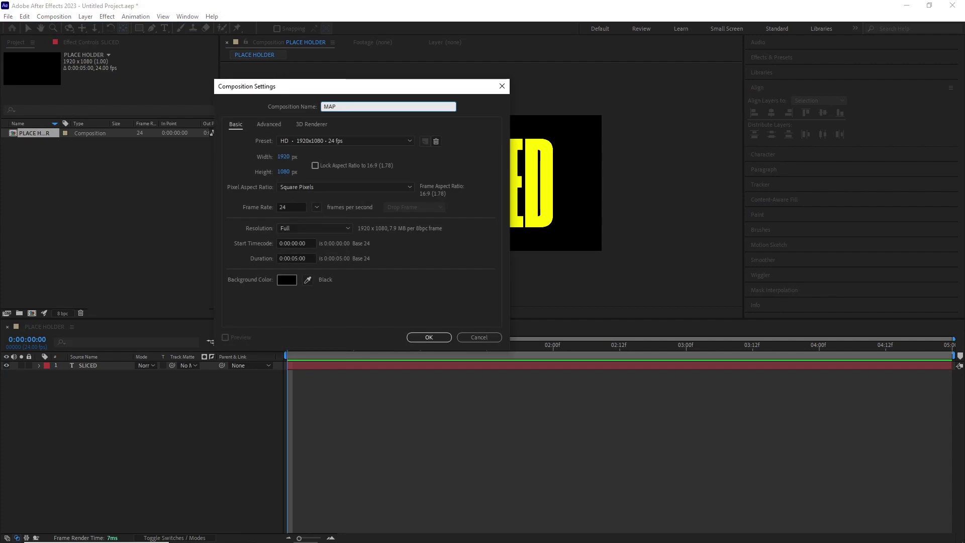
{"action": "key", "text": "Return"}
- Add a full-frame white solid named BOX to the MAP composition
{"action": "left_click", "coordinate": [85, 16]}
{"action": "mouse_move", "coordinate": [101, 26]}
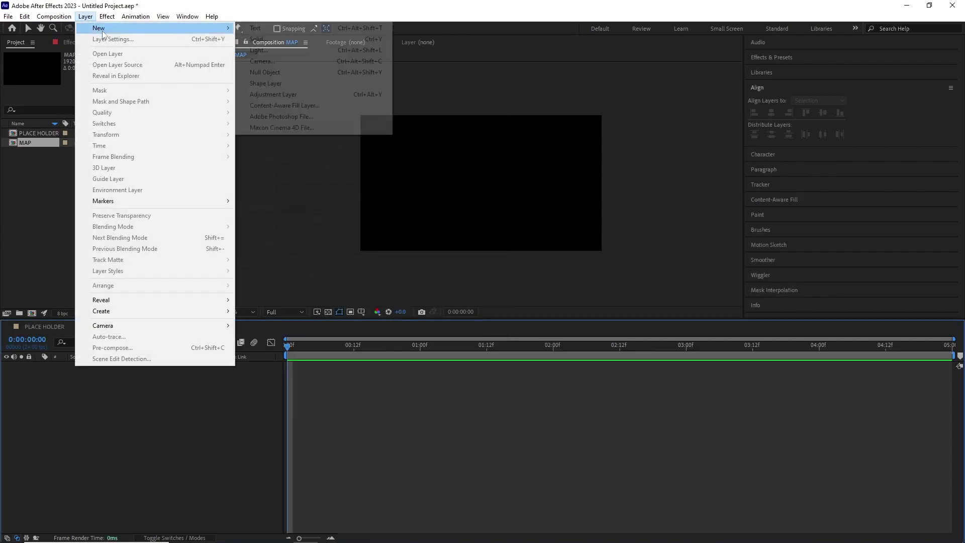
{"action": "left_click", "coordinate": [261, 36]}
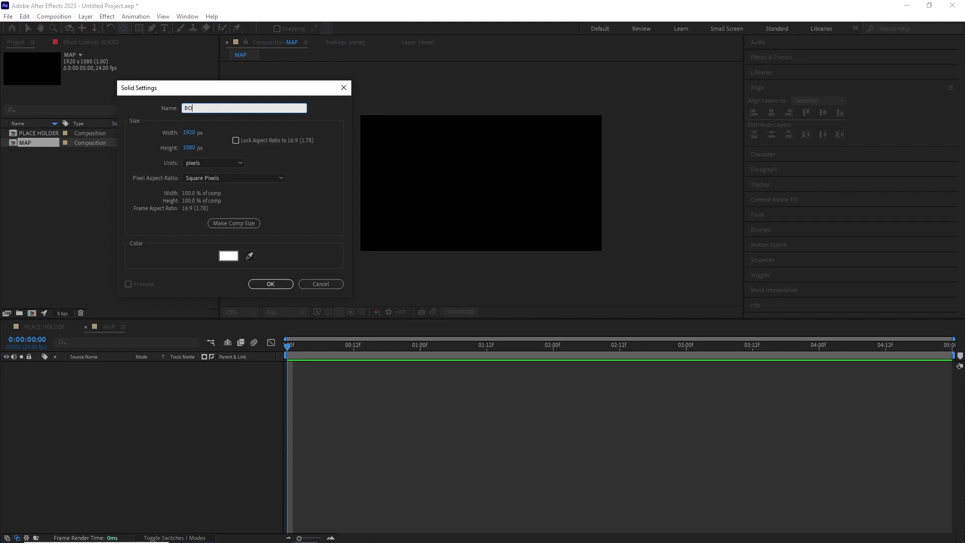
{"action": "left_click", "coordinate": [271, 284]}
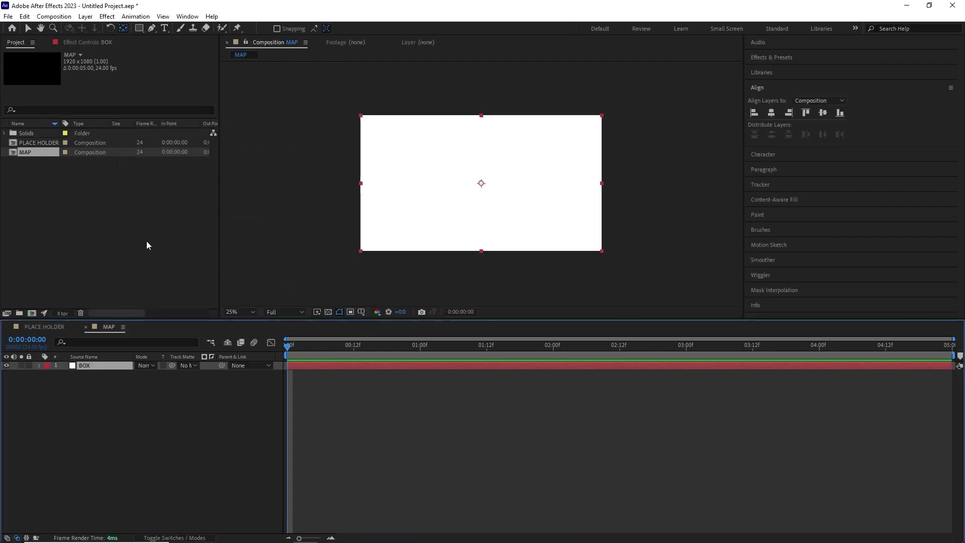
- Apply Block Dissolve to BOX and keyframe Transition Completion from 100% at the start to 0% at 3 seconds
{"action": "left_click", "coordinate": [107, 16]}
{"action": "mouse_move", "coordinate": [151, 296]}
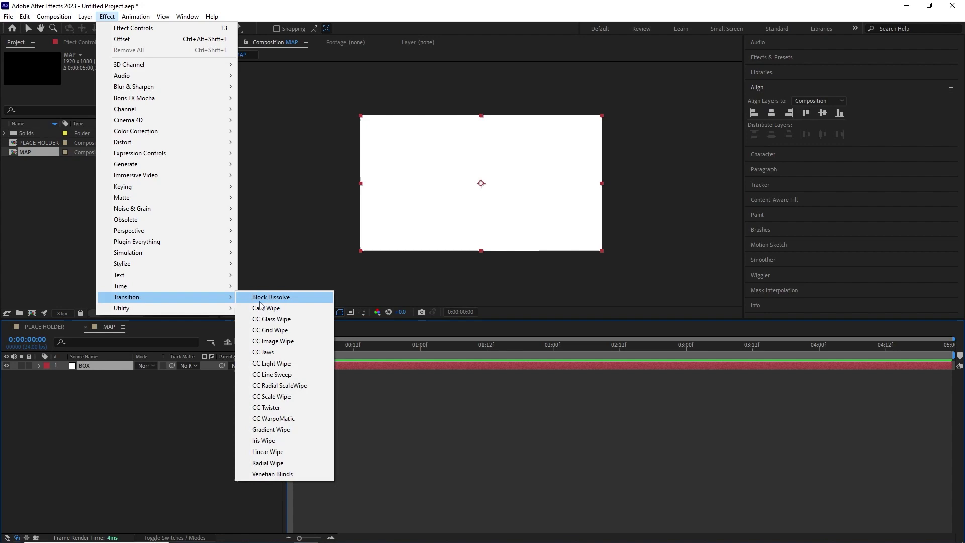
{"action": "left_click", "coordinate": [259, 298]}
{"action": "left_click_drag", "start_coordinate": [121, 72], "coordinate": [176, 71]}
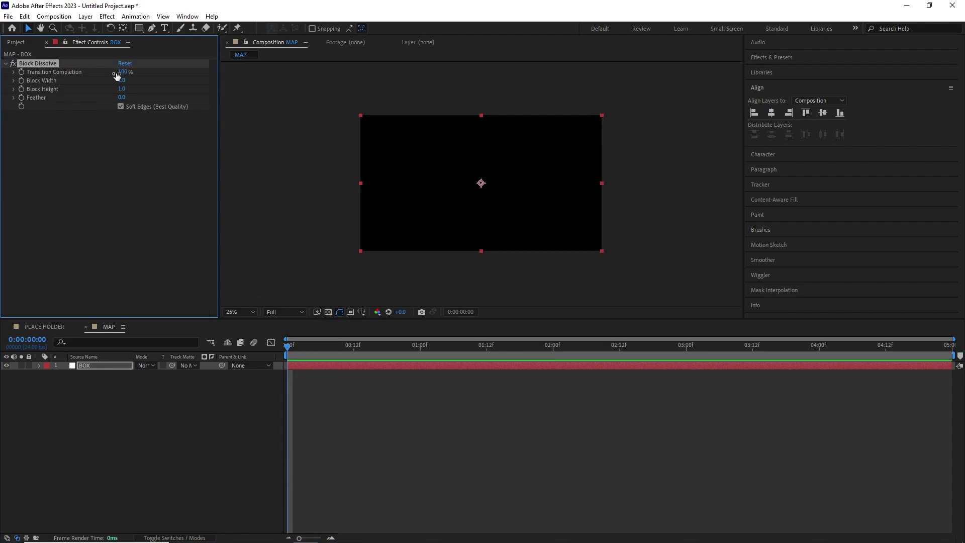
{"action": "left_click", "coordinate": [21, 72]}
{"action": "left_click", "coordinate": [553, 355]}
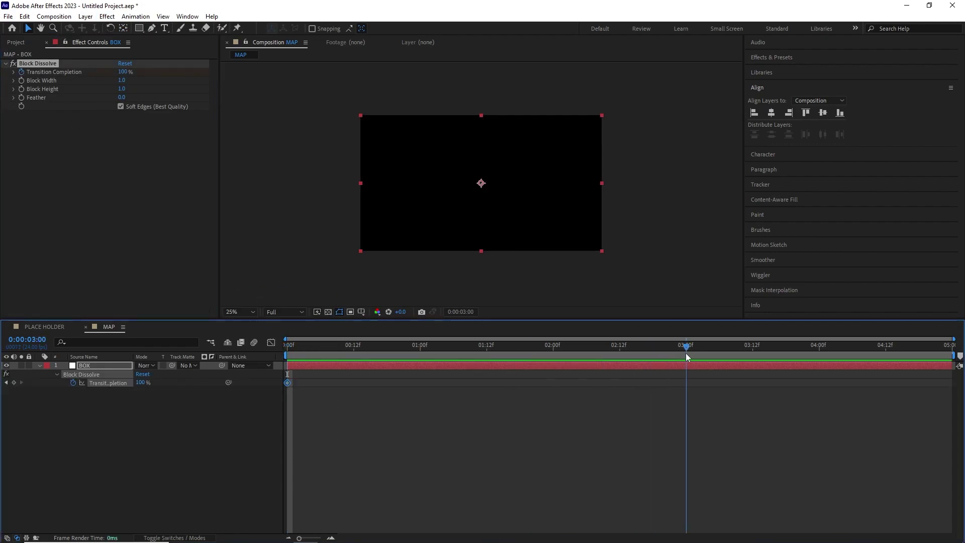
{"action": "left_click_drag", "start_coordinate": [122, 72], "coordinate": [28, 75]}
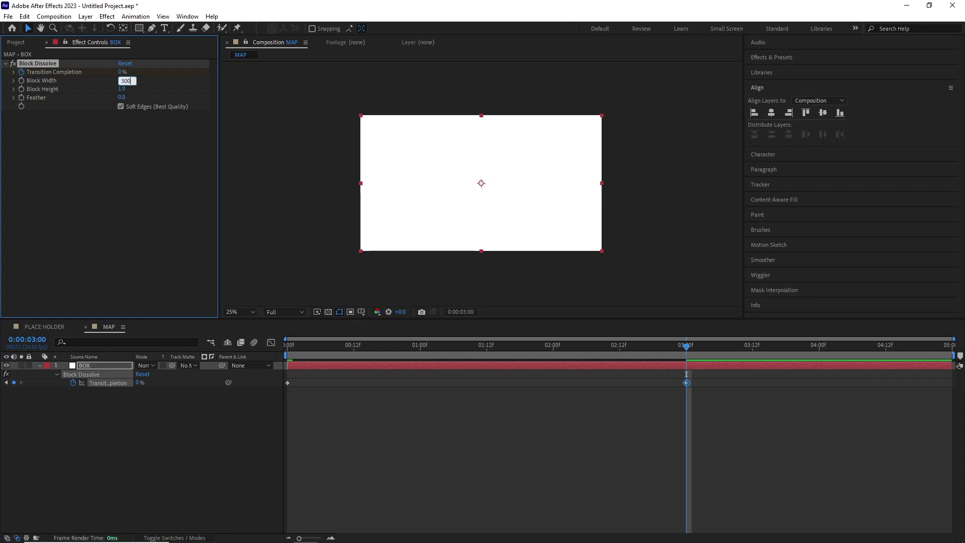
- Set Block Width to 300 and Block Height to 30 with Soft Edges off, and preview the dissolve
{"action": "type", "text": "300"}
{"action": "key", "text": "Return"}
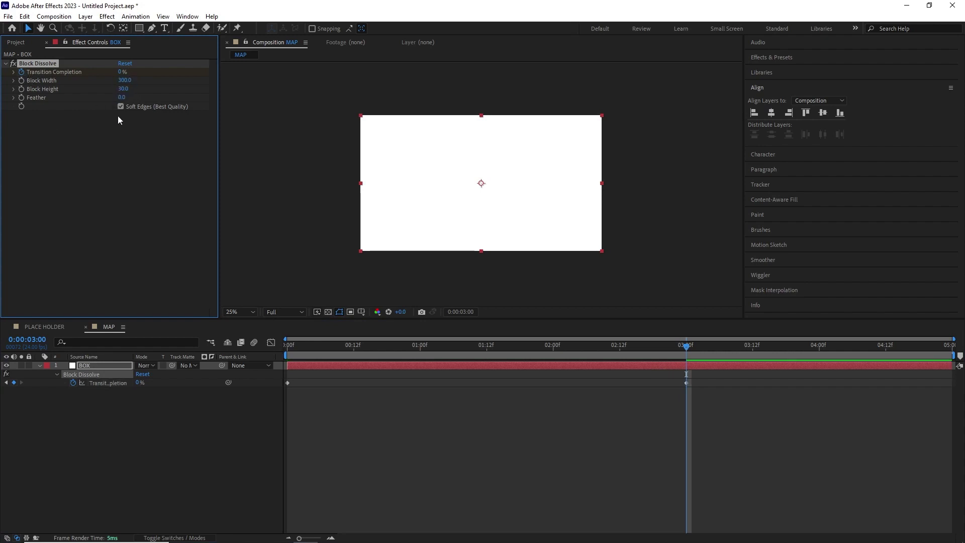
{"action": "left_click_drag", "start_coordinate": [592, 360], "coordinate": [276, 359]}
{"action": "key", "text": "space"}
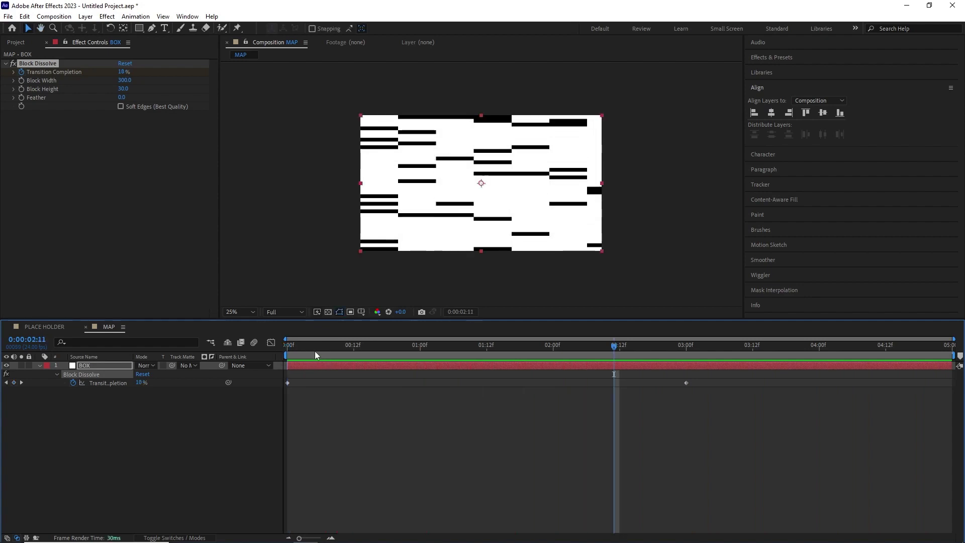
{"action": "key", "text": "space"}
{"action": "left_click_drag", "start_coordinate": [303, 345], "coordinate": [284, 352]}
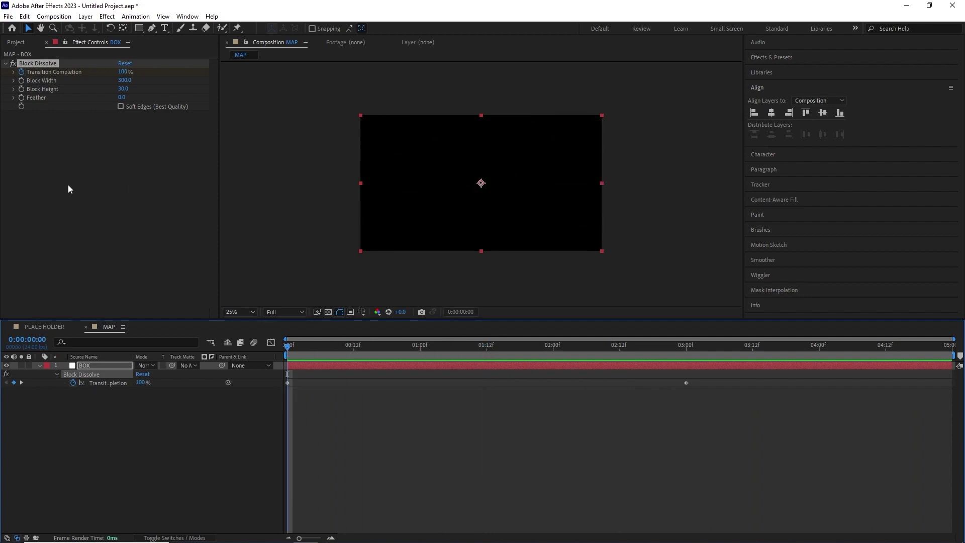
- Apply the Offset effect to BOX and keyframe Shift Center To from -40, 540 at the start to 1990, 540 at 3 seconds
{"action": "left_click", "coordinate": [107, 17]}
{"action": "mouse_move", "coordinate": [178, 143]}
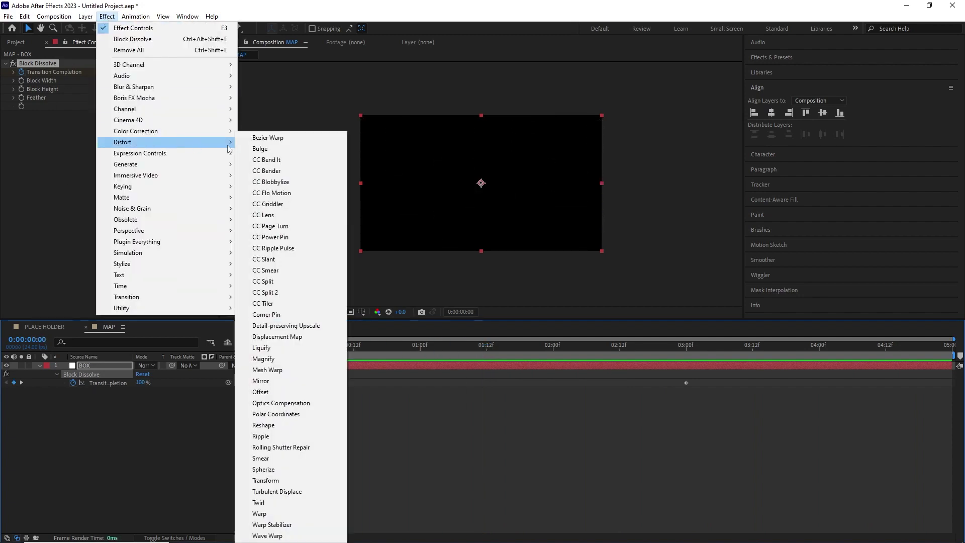
{"action": "left_click", "coordinate": [289, 389]}
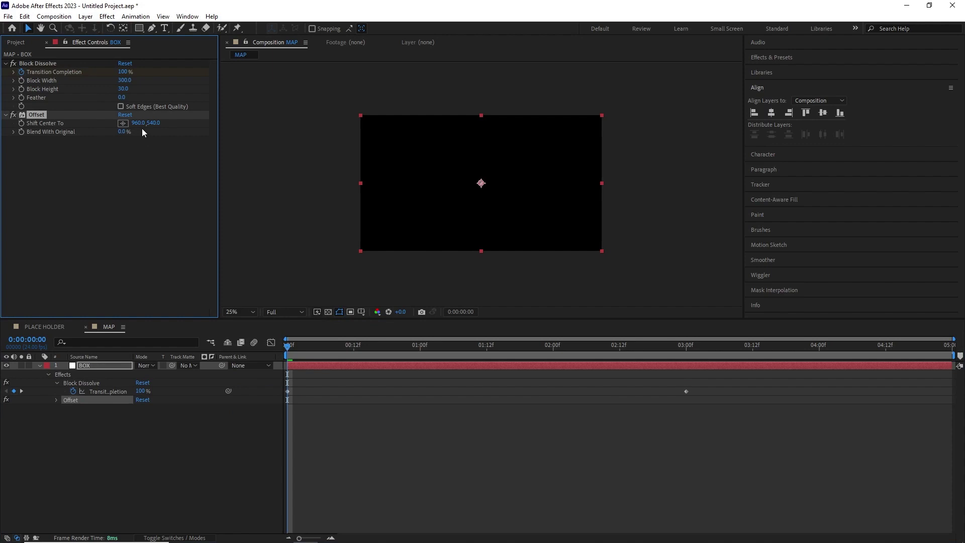
{"action": "left_click_drag", "start_coordinate": [140, 123], "coordinate": [94, 130]}
{"action": "key", "text": "u"}
{"action": "key", "text": "u"}
{"action": "left_click", "coordinate": [686, 345]}
{"action": "left_click_drag", "start_coordinate": [136, 123], "coordinate": [216, 122]}
{"action": "key", "text": "Home"}
{"action": "key", "text": "space"}
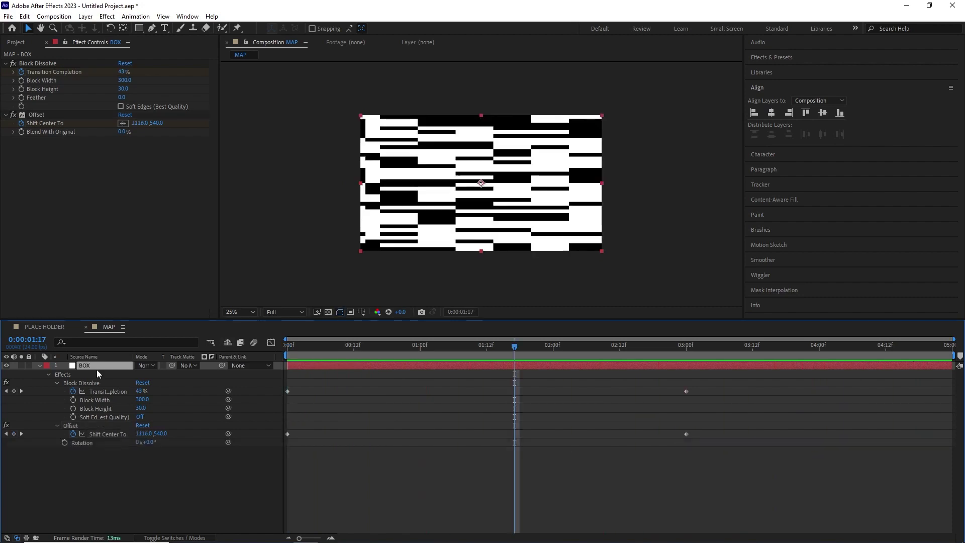
- Reveal BOX's Scale and Rotation, and set its rotation to -10°
{"action": "key", "text": "shift+s"}
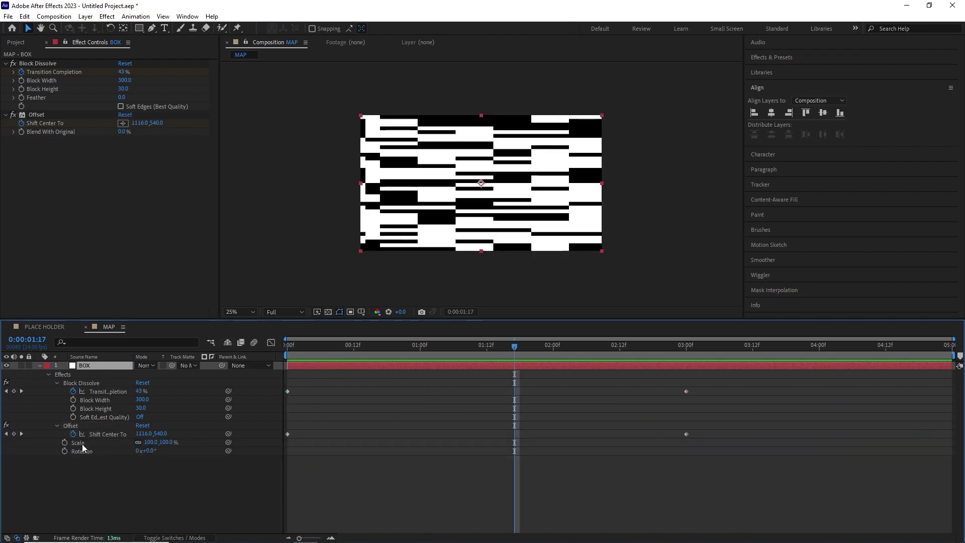
{"action": "type", "text": "10"}
{"action": "key", "text": "Return"}
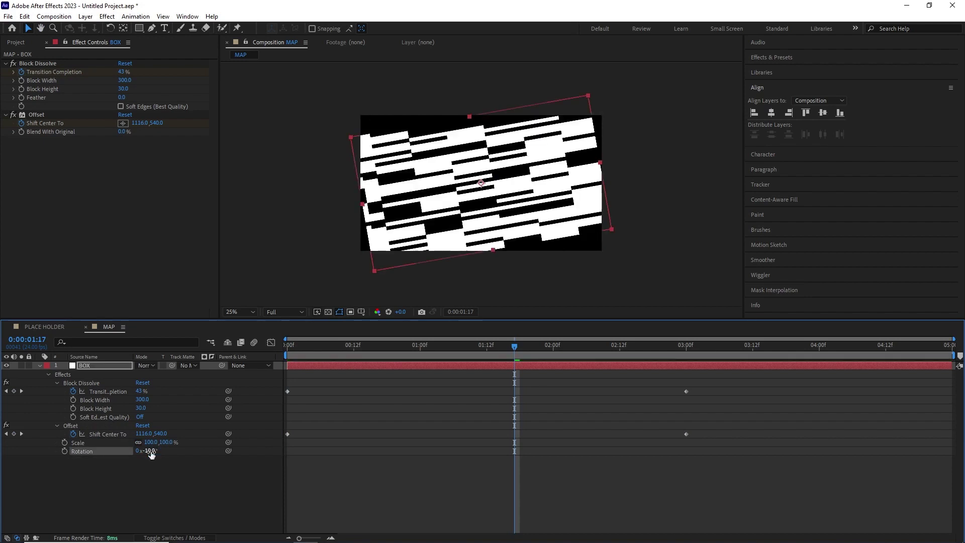
{"action": "key", "text": "space"}
- Keyframe BOX's Scale from 100% at the start to 139% at 3 seconds
{"action": "left_click_drag", "start_coordinate": [341, 384], "coordinate": [285, 403]}
{"action": "left_click", "coordinate": [64, 443]}
{"action": "left_click_drag", "start_coordinate": [327, 347], "coordinate": [680, 373]}
{"action": "key", "text": "space"}
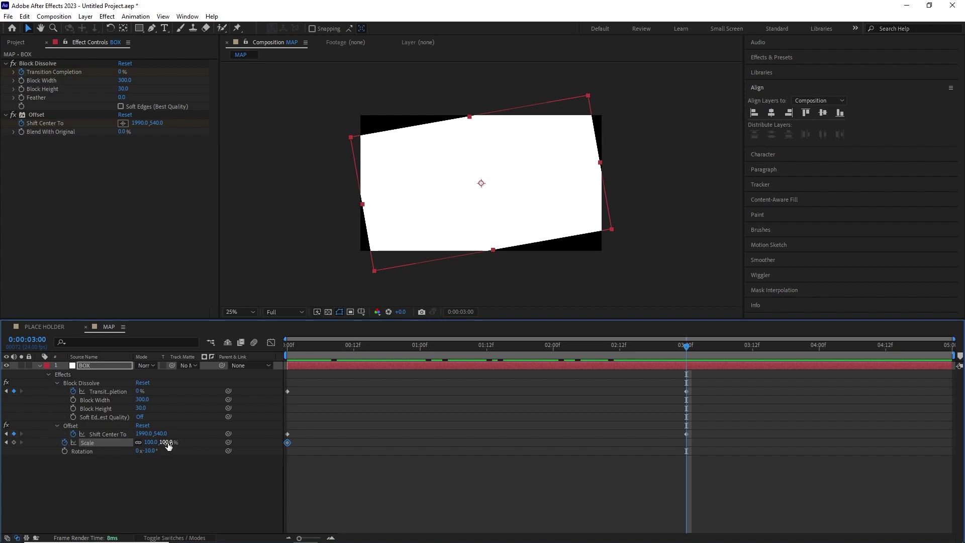
{"action": "left_click_drag", "start_coordinate": [161, 442], "coordinate": [201, 443]}
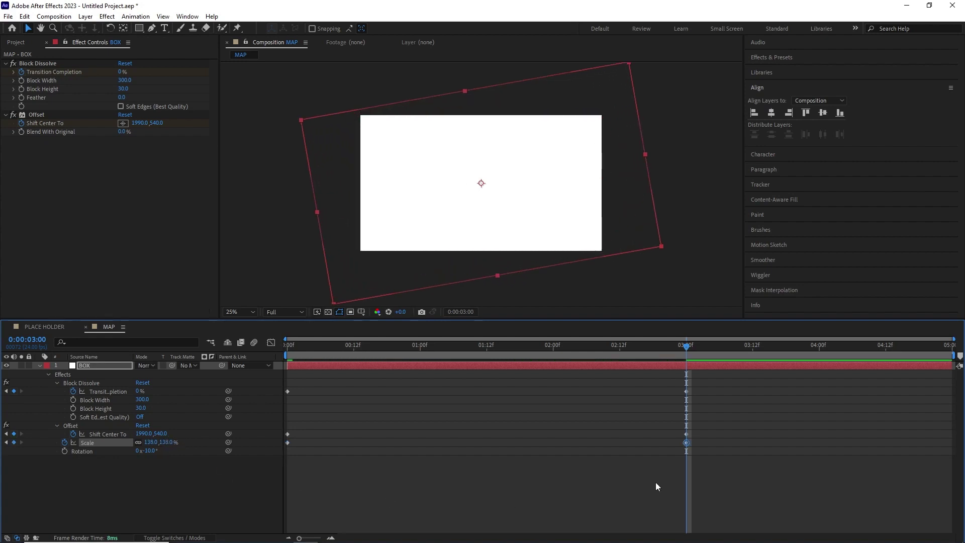
- Ease all of BOX's keyframes and reshape their speed curves to peak early with a long slowdown, and preview the motion
{"action": "left_click_drag", "start_coordinate": [744, 492], "coordinate": [270, 386]}
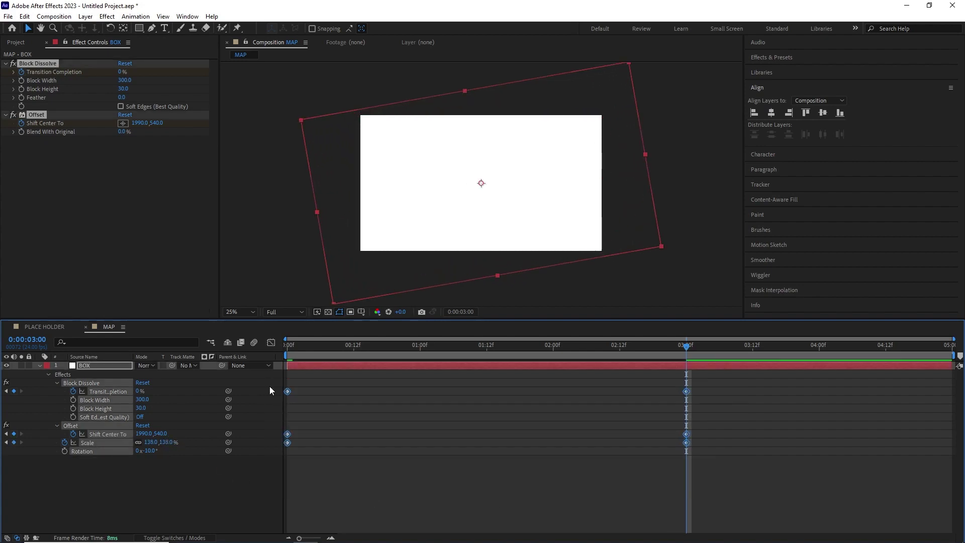
{"action": "left_click", "coordinate": [270, 342]}
{"action": "left_click_drag", "start_coordinate": [744, 451], "coordinate": [281, 516]}
{"action": "left_click_drag", "start_coordinate": [620, 505], "coordinate": [509, 501]}
{"action": "left_click_drag", "start_coordinate": [324, 485], "coordinate": [279, 512]}
{"action": "left_click_drag", "start_coordinate": [351, 502], "coordinate": [372, 501]}
{"action": "left_click_drag", "start_coordinate": [382, 347], "coordinate": [185, 360]}
{"action": "key", "text": "space"}
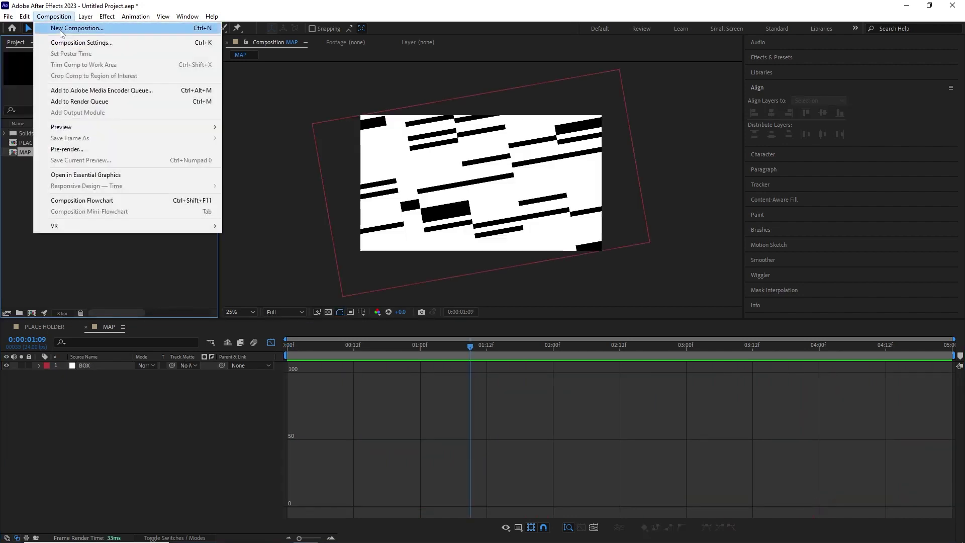
- Create a third 1920x1080, 24 fps, five-second composition named BUILD
{"action": "left_click", "coordinate": [75, 26]}
{"action": "type", "text": "BUILD"}
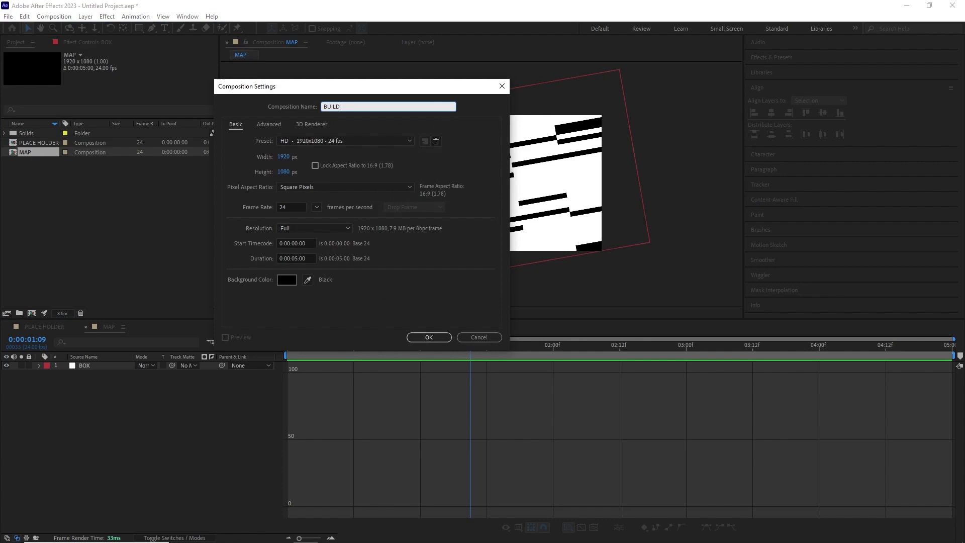
{"action": "key", "text": "Return"}
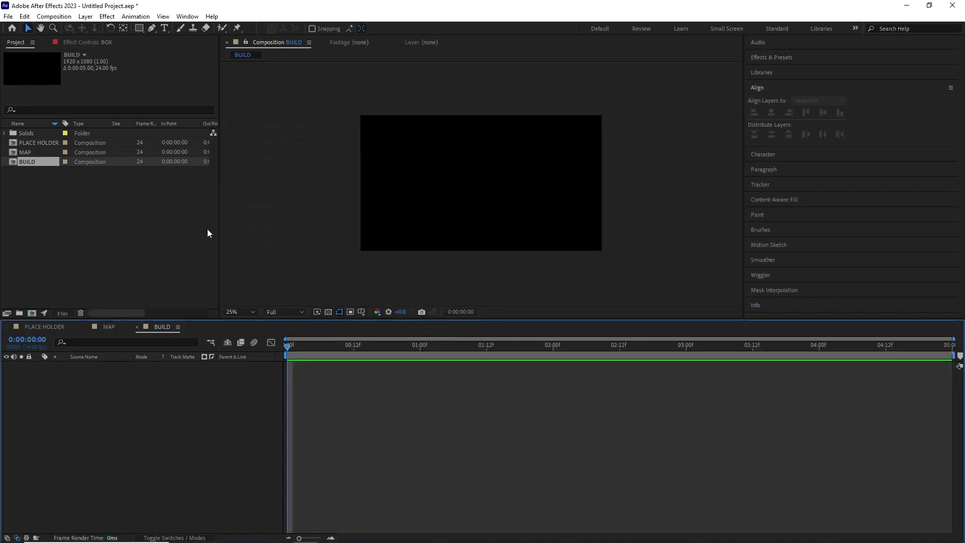
- Place PLACE HOLDER above MAP in BUILD, assign MAP as PLACE HOLDER's track matte, and preview the reveal
{"action": "left_click_drag", "start_coordinate": [84, 352], "coordinate": [84, 365]}
{"action": "left_click_drag", "start_coordinate": [35, 142], "coordinate": [98, 390]}
{"action": "left_click", "coordinate": [83, 364]}
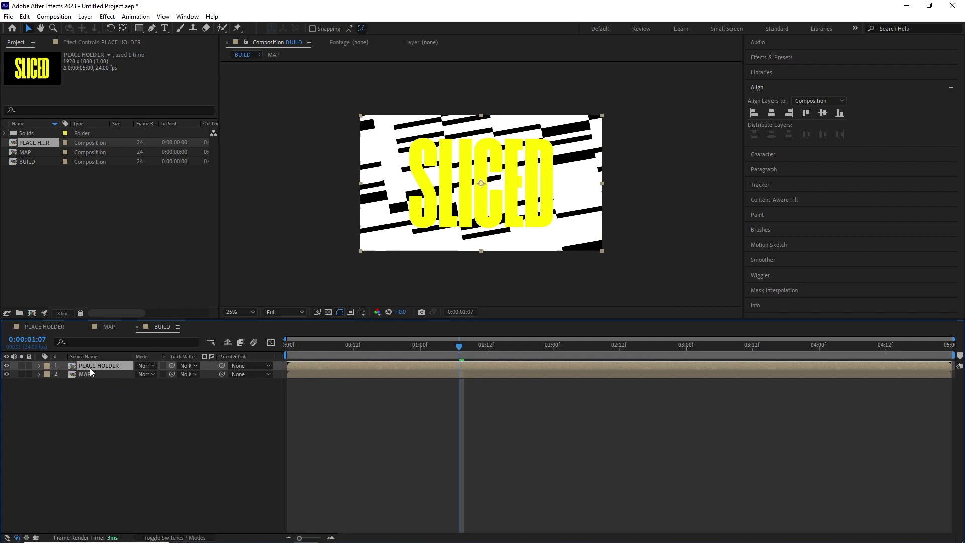
{"action": "left_click_drag", "start_coordinate": [168, 364], "coordinate": [141, 374]}
{"action": "key", "text": "space"}
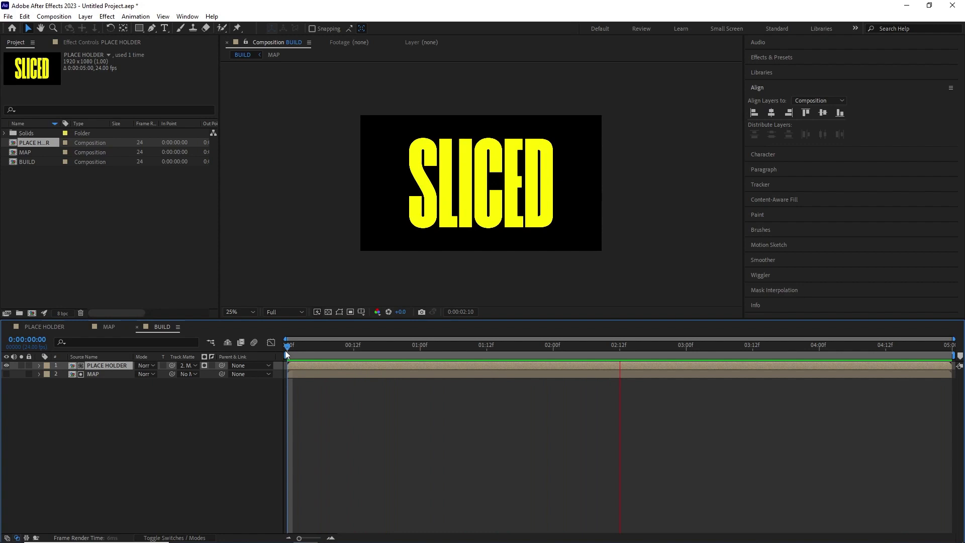
{"action": "key", "text": "space"}
- Add an adjustment layer above PLACE HOLDER in BUILD and rename it Displace
{"action": "left_click", "coordinate": [86, 16]}
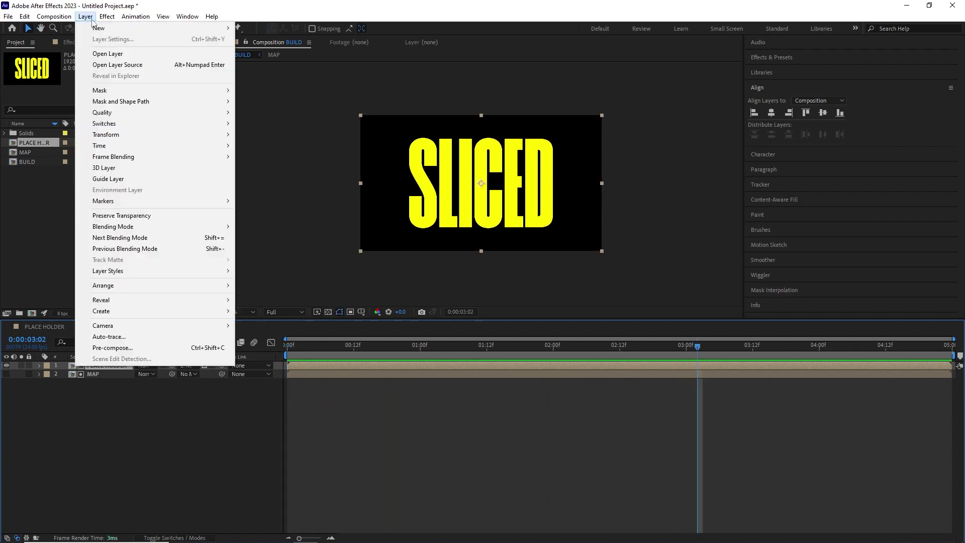
{"action": "mouse_move", "coordinate": [100, 28]}
{"action": "left_click", "coordinate": [274, 96]}
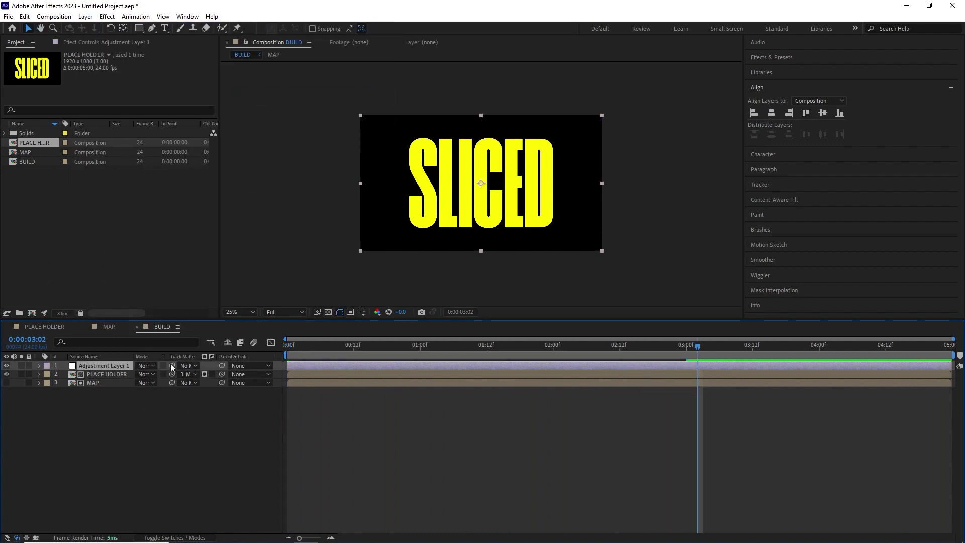
{"action": "right_click", "coordinate": [114, 366]}
{"action": "left_click", "coordinate": [141, 335]}
{"action": "type", "text": "Displace"}
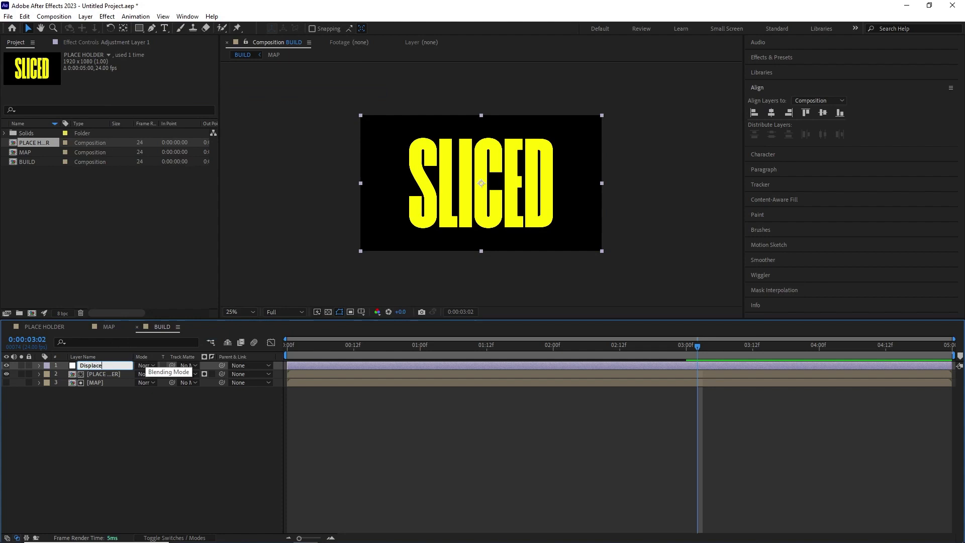
{"action": "key", "text": "Return"}
- Apply a Displacement Map effect to the Displace layer in BUILD and set MAP as its displacement map layer
{"action": "left_click", "coordinate": [107, 16]}
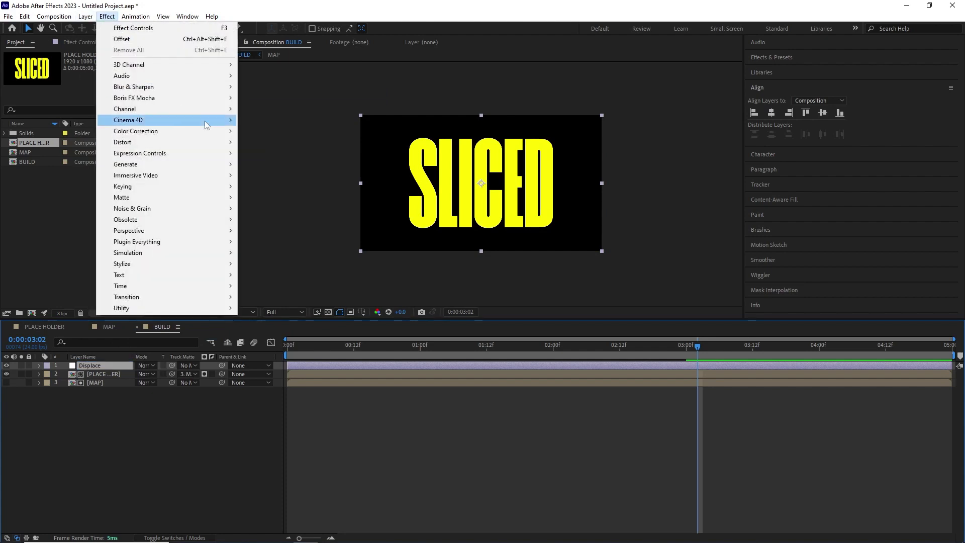
{"action": "mouse_move", "coordinate": [211, 142]}
{"action": "left_click", "coordinate": [315, 340]}
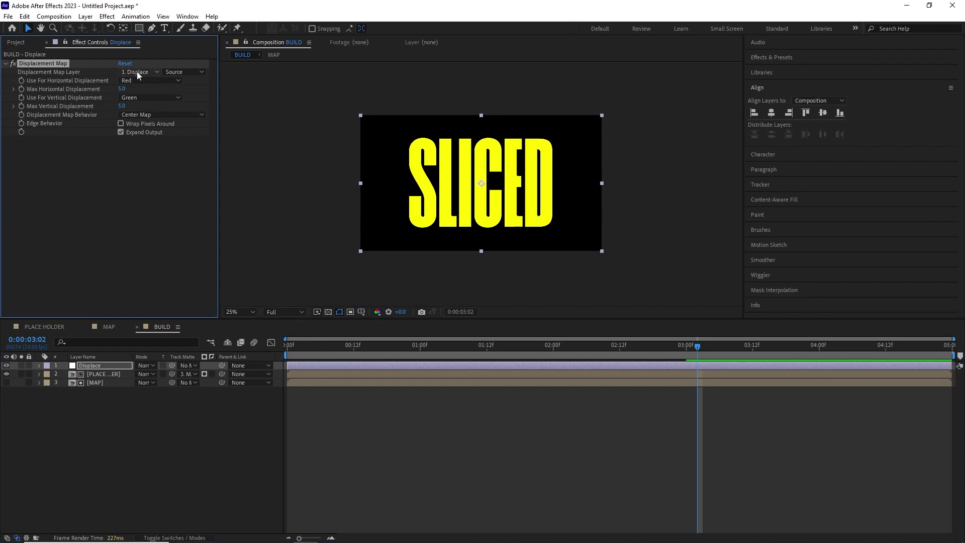
{"action": "left_click", "coordinate": [137, 72]}
{"action": "left_click", "coordinate": [140, 119]}
- Set the Displacement Map to use Alpha for horizontal displacement and Off for vertical, and preview the result from the start
{"action": "left_click", "coordinate": [141, 82]}
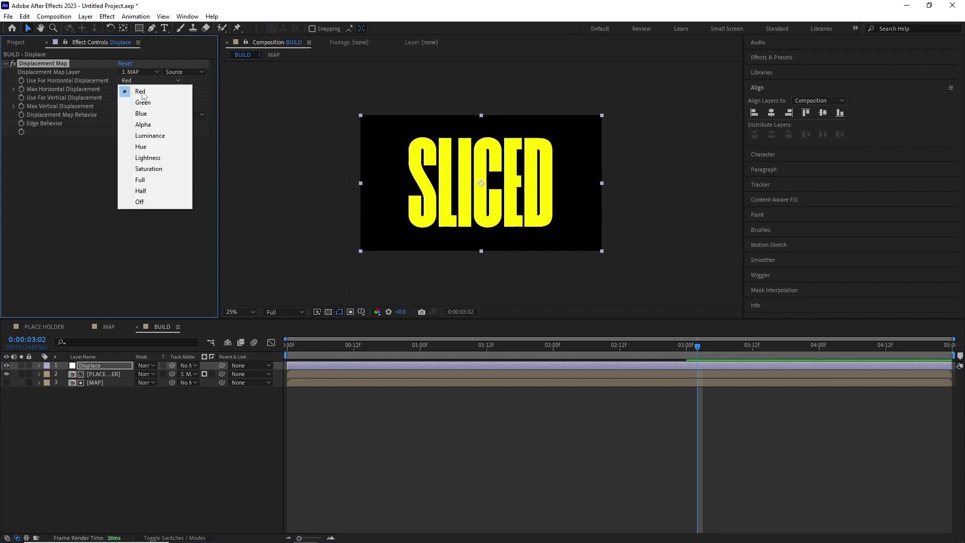
{"action": "left_click", "coordinate": [143, 124]}
{"action": "left_click", "coordinate": [138, 98]}
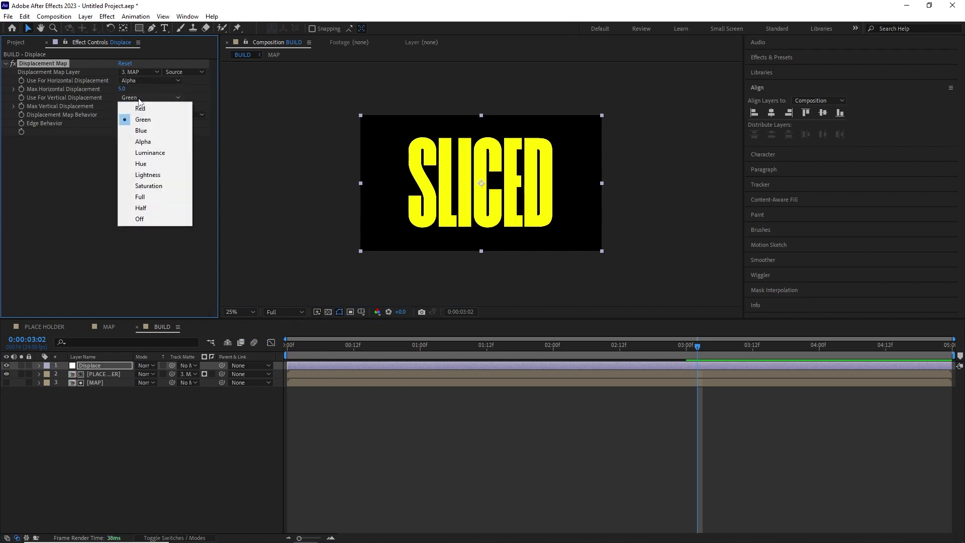
{"action": "left_click", "coordinate": [151, 220]}
{"action": "key", "text": "Home"}
{"action": "key", "text": "space"}
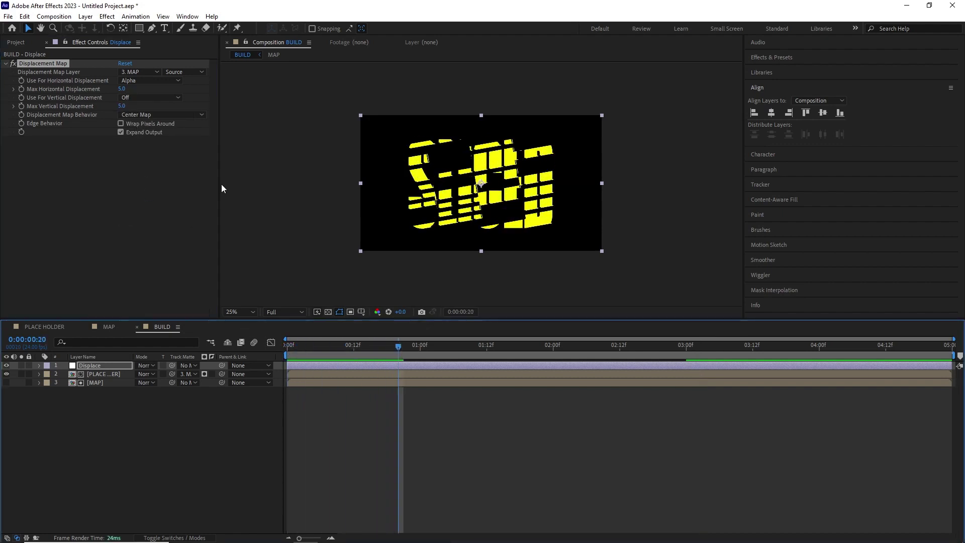
{"action": "key", "text": "space"}
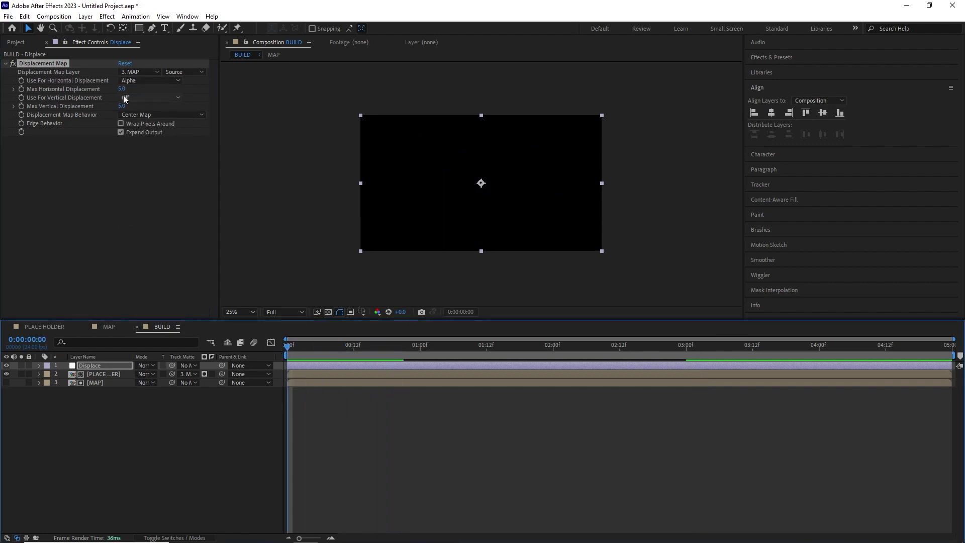
- Animate Displace's Max Horizontal Displacement from 100 at the first frame to 0 at three seconds, with eased keyframes
{"action": "left_click", "coordinate": [122, 89]}
{"action": "type", "text": "100"}
{"action": "key", "text": "Return"}
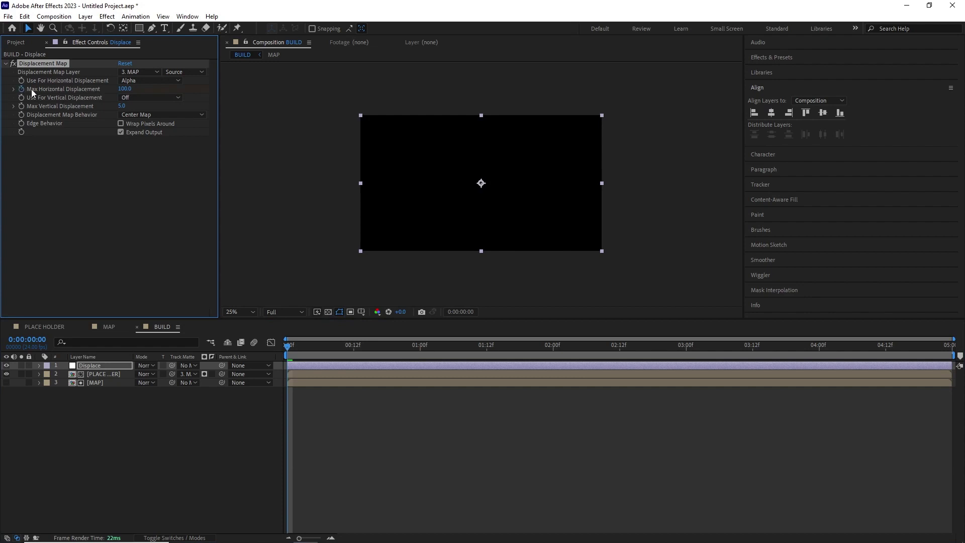
{"action": "key", "text": "u"}
{"action": "left_click_drag", "start_coordinate": [437, 349], "coordinate": [686, 353]}
{"action": "left_click", "coordinate": [125, 88]}
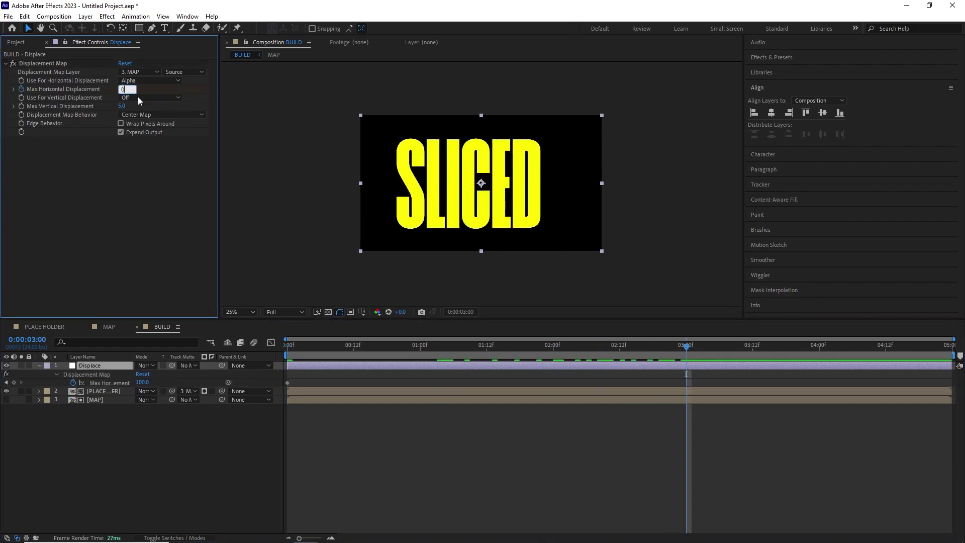
{"action": "type", "text": "0"}
{"action": "key", "text": "Return"}
{"action": "left_click", "coordinate": [686, 383]}
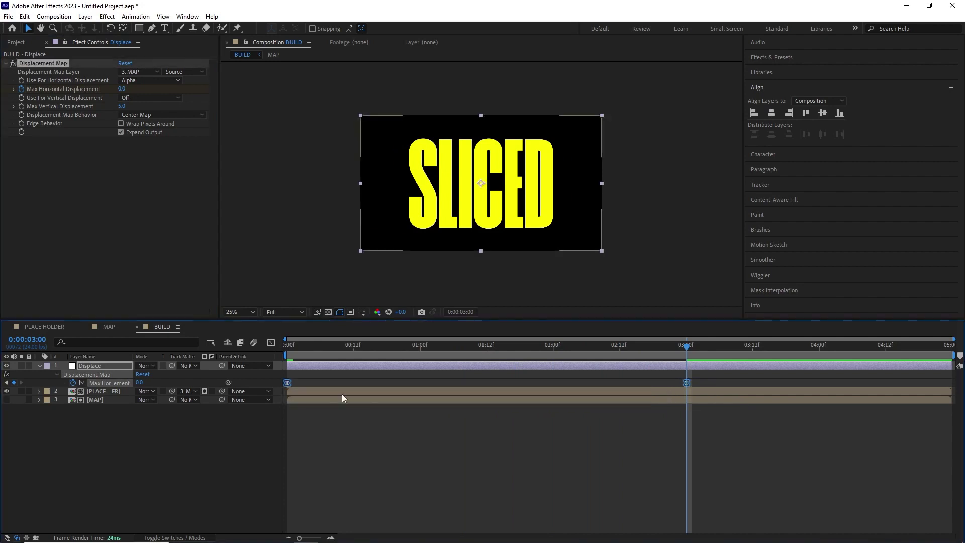
- Reshape the displacement's speed curve to peak around one second with a long slowdown, and preview the motion
{"action": "key", "text": "shift+F3"}
{"action": "left_click_drag", "start_coordinate": [806, 467], "coordinate": [525, 375]}
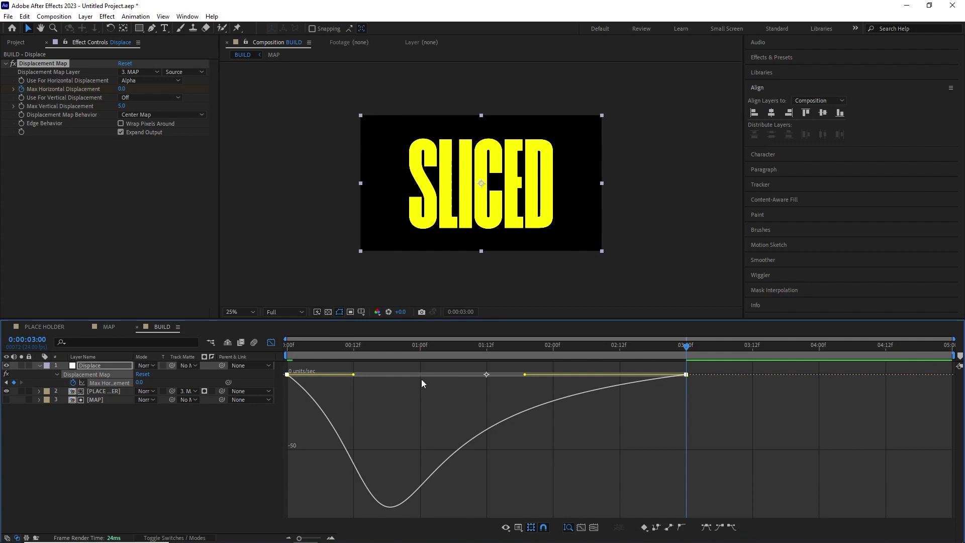
{"action": "left_click_drag", "start_coordinate": [354, 378], "coordinate": [381, 377]}
{"action": "key", "text": "space"}
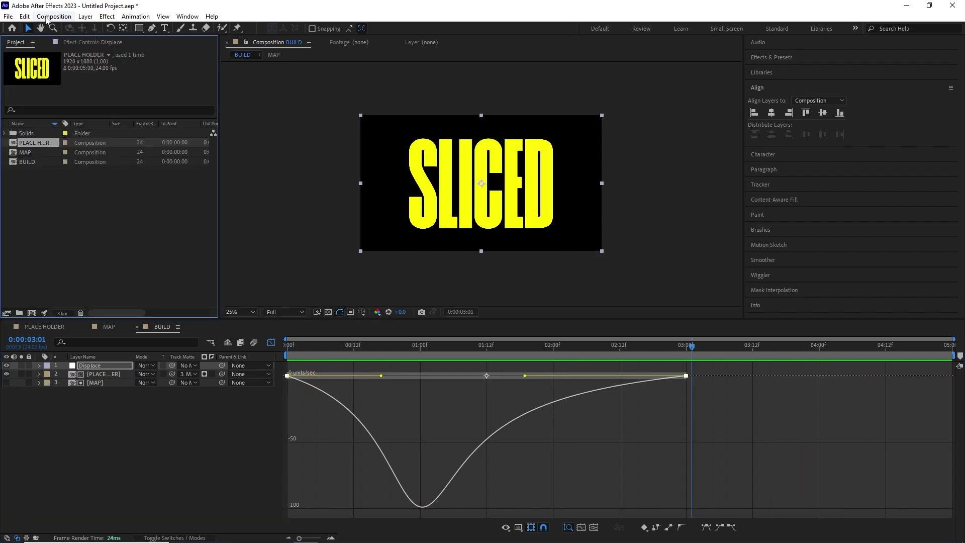
- Create a 1920x1080, 24 fps, five-second composition named FINAL BUILD and place the BUILD composition in it
{"action": "left_click", "coordinate": [54, 16]}
{"action": "left_click", "coordinate": [57, 29]}
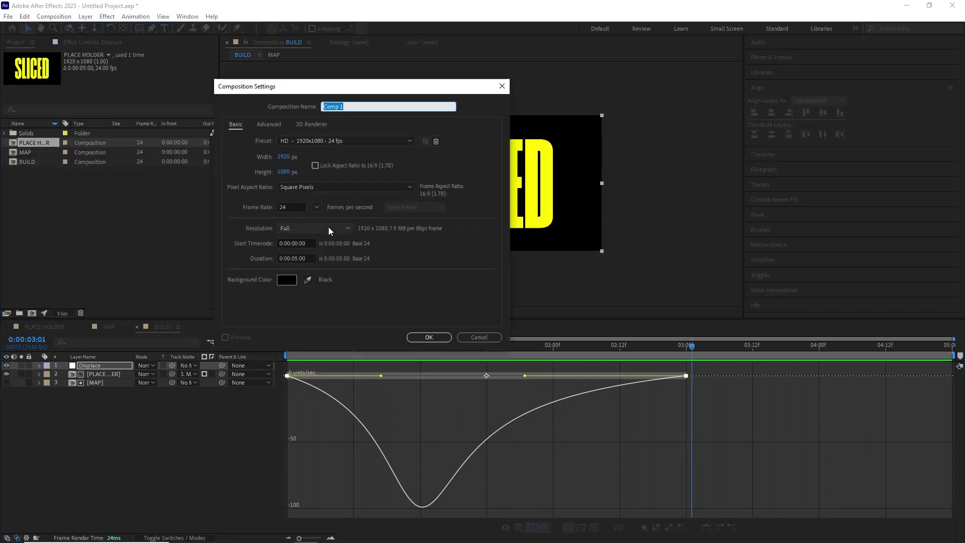
{"action": "type", "text": "FINAL BUILD"}
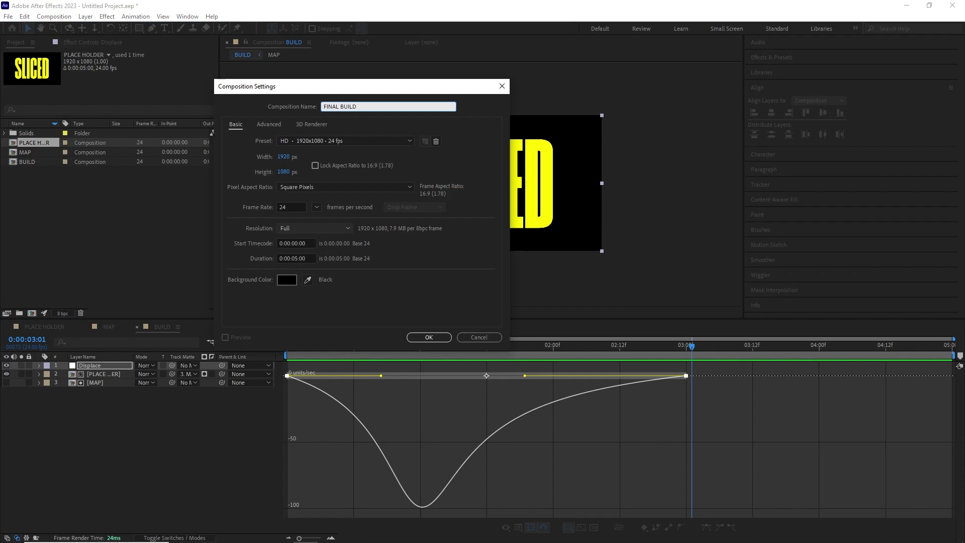
{"action": "key", "text": "Return"}
{"action": "left_click_drag", "start_coordinate": [28, 171], "coordinate": [438, 357]}
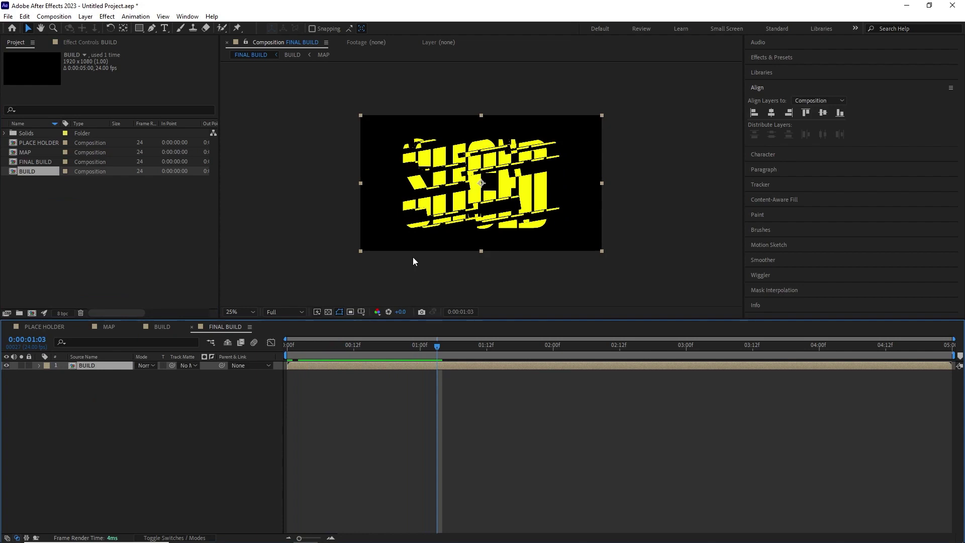
- Apply Find Edges followed by Invert to the BUILD layer in FINAL BUILD to leave only the slice outlines
{"action": "left_click", "coordinate": [106, 16]}
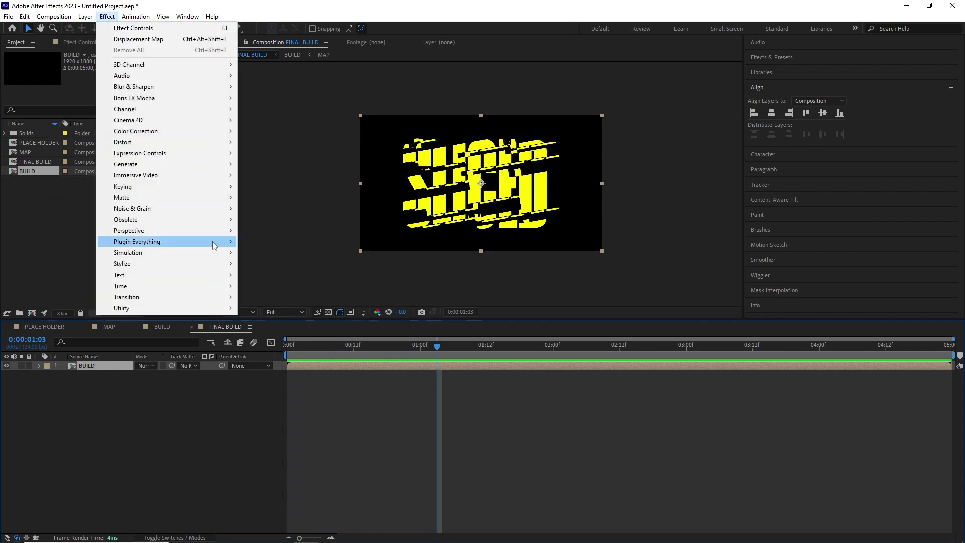
{"action": "mouse_move", "coordinate": [201, 264]}
{"action": "left_click", "coordinate": [286, 428]}
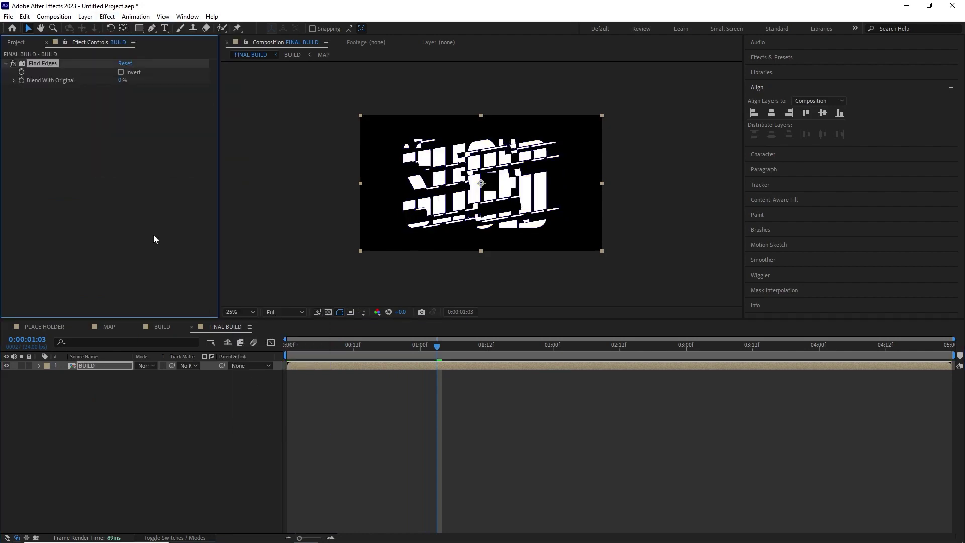
{"action": "left_click", "coordinate": [106, 17]}
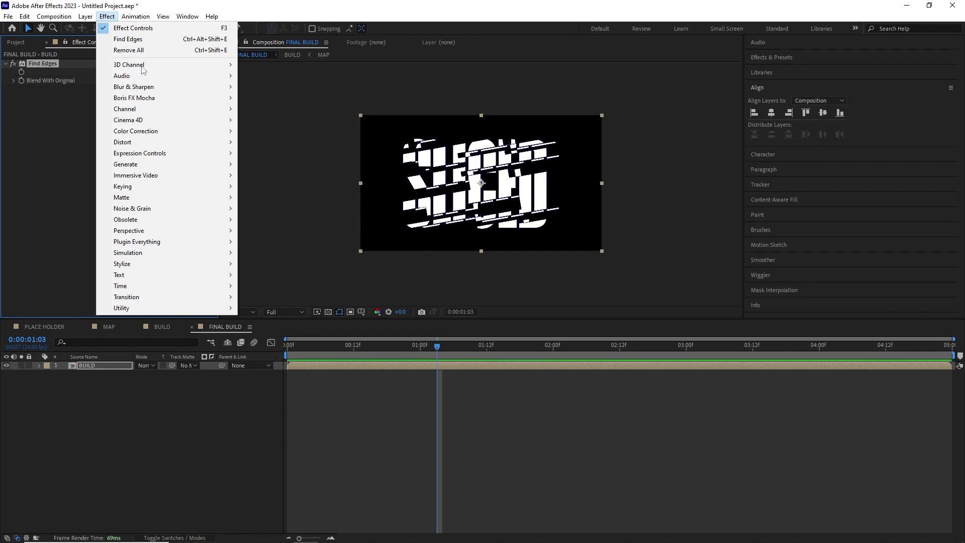
{"action": "mouse_move", "coordinate": [166, 108]}
{"action": "left_click", "coordinate": [259, 176]}
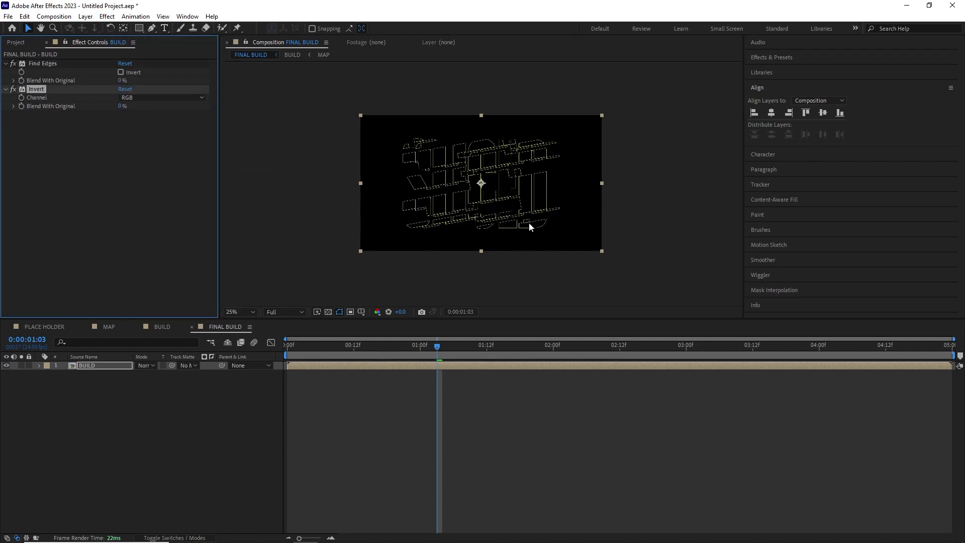
- Show the transparency grid and apply Linear Color Key to the BUILD layer to key out the black inside the outlines
{"action": "key", "text": "period"}
{"action": "key", "text": "period"}
{"action": "key", "text": "period"}
{"action": "key", "text": "period"}
{"action": "left_click", "coordinate": [327, 314]}
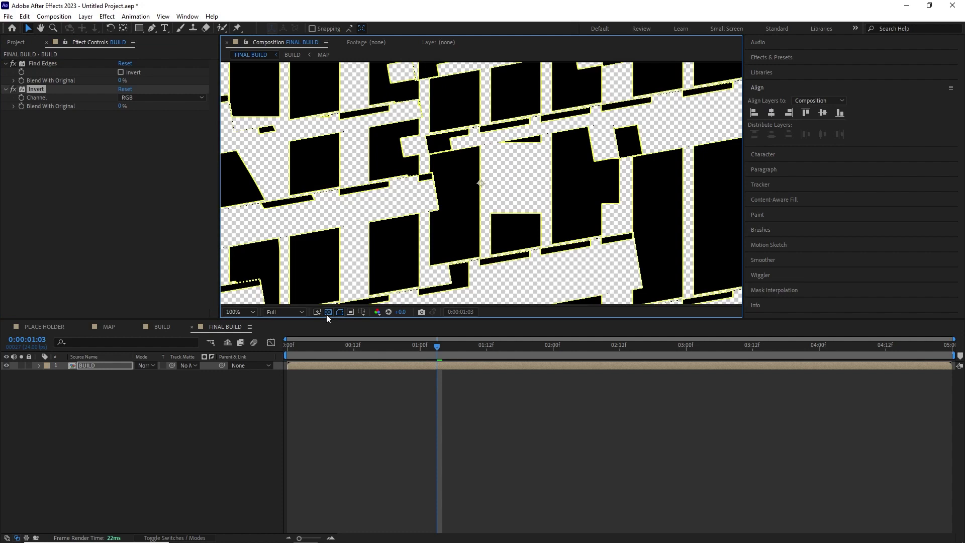
{"action": "left_click", "coordinate": [107, 17]}
{"action": "mouse_move", "coordinate": [216, 187]}
{"action": "left_click", "coordinate": [287, 285]}
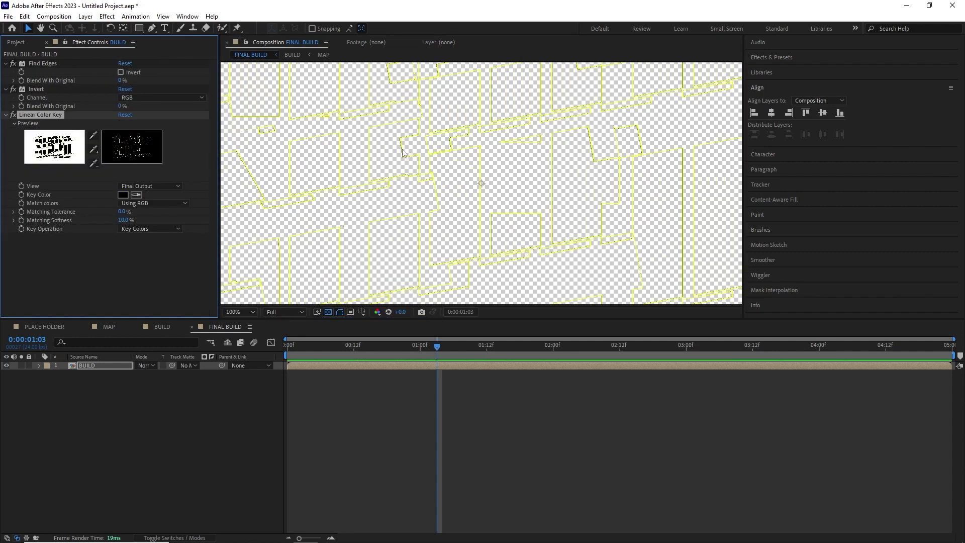
- Give FINAL BUILD a muted brown background without the transparency grid, and try a 35% Matching Tolerance in Linear Color Key
{"action": "key", "text": "ctrl+k"}
{"action": "left_click", "coordinate": [289, 281]}
{"action": "left_click", "coordinate": [74, 221]}
{"action": "left_click", "coordinate": [271, 145]}
{"action": "key", "text": "Return"}
{"action": "left_click", "coordinate": [329, 311]}
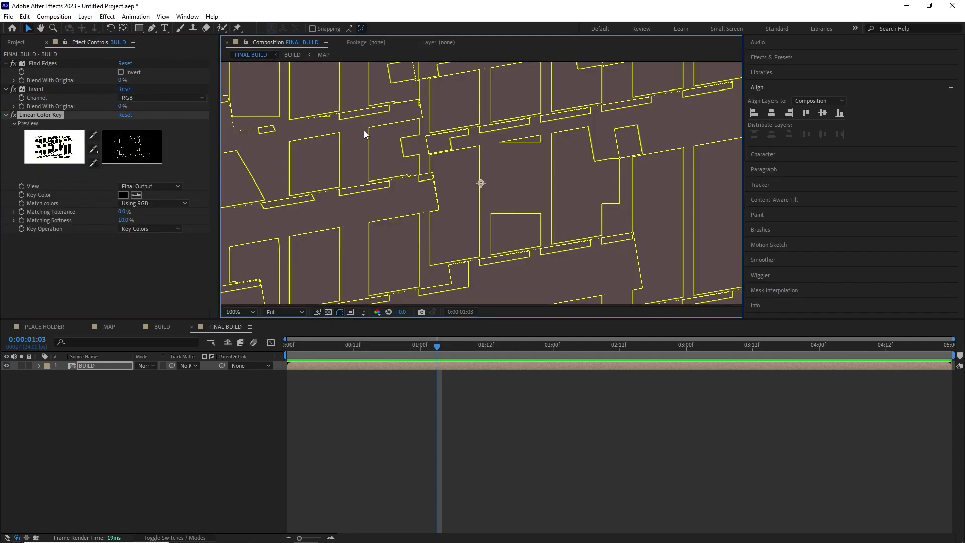
{"action": "left_click_drag", "start_coordinate": [122, 212], "coordinate": [133, 208]}
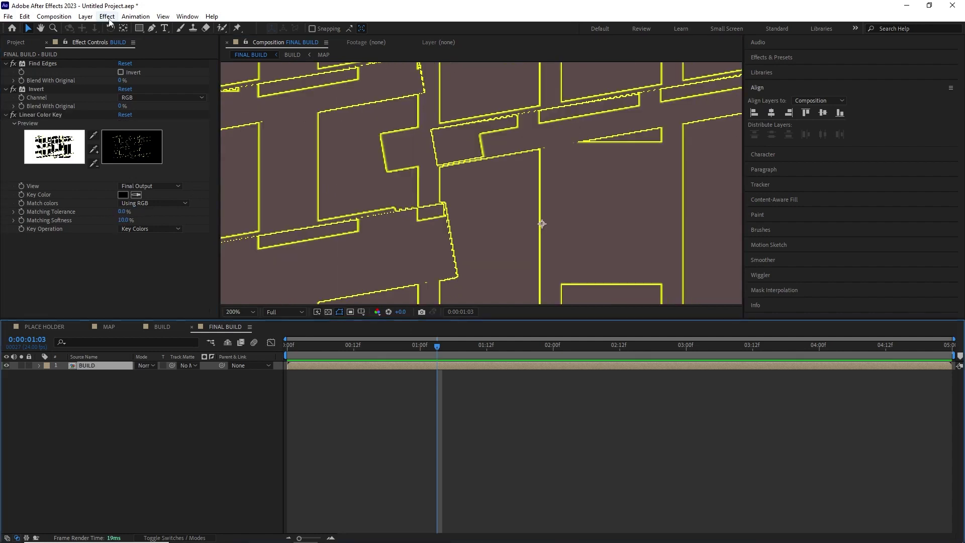
- Add a Gaussian Blur with a Blurriness of 5 to the BUILD layer to soften the outlines
{"action": "left_click", "coordinate": [106, 16]}
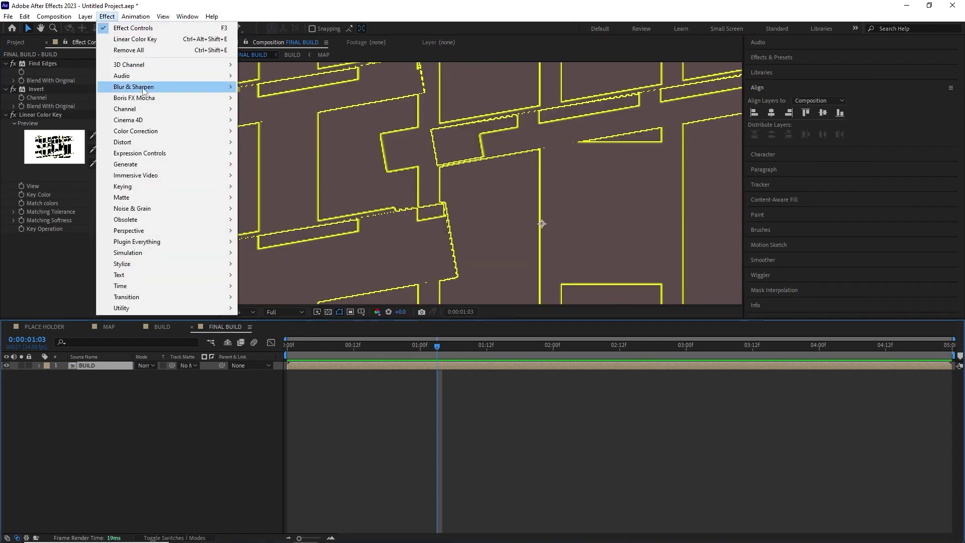
{"action": "mouse_move", "coordinate": [143, 88]}
{"action": "left_click", "coordinate": [303, 208]}
{"action": "left_click_drag", "start_coordinate": [123, 246], "coordinate": [140, 246]}
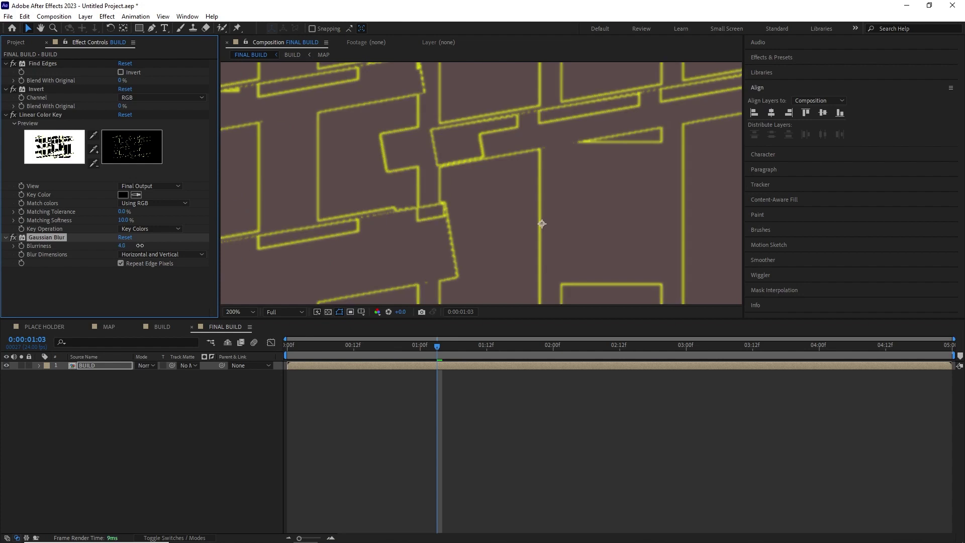
- Add a Levels effect to the BUILD layer and set its channel to Alpha
{"action": "left_click", "coordinate": [107, 17]}
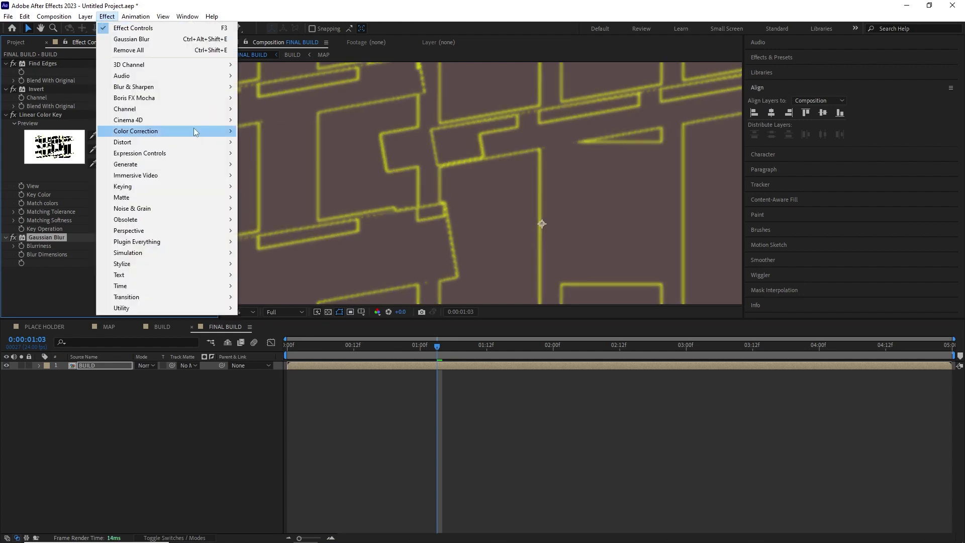
{"action": "mouse_move", "coordinate": [194, 131]}
{"action": "left_click", "coordinate": [302, 397]}
{"action": "left_click", "coordinate": [158, 191]}
- Sharpen the blurred outlines by setting Levels' Alpha Input Black to about 43 and Alpha Input White to about 69, and preview
{"action": "left_click", "coordinate": [154, 246]}
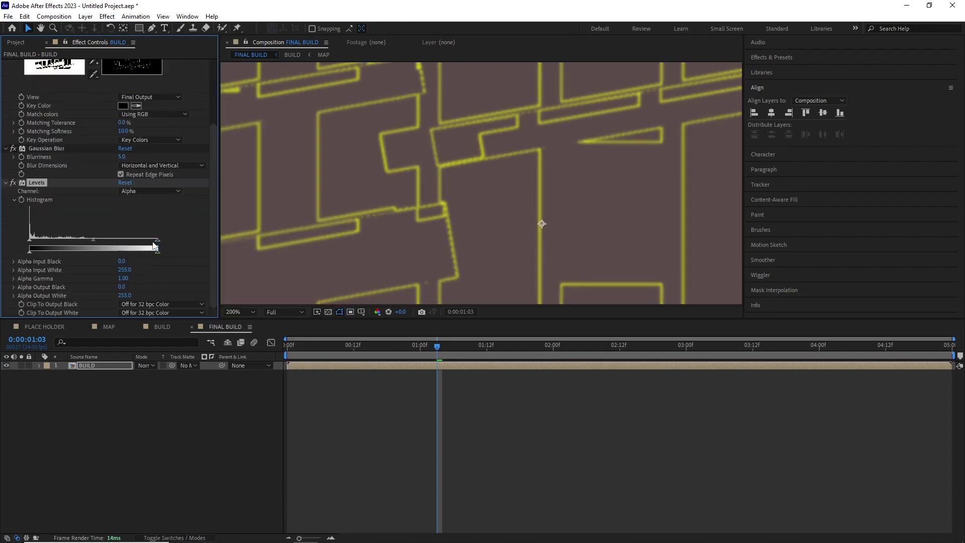
{"action": "left_click_drag", "start_coordinate": [119, 261], "coordinate": [125, 261]}
{"action": "mouse_move", "coordinate": [128, 270]}
{"action": "left_mouse_down"}
{"action": "mouse_move", "coordinate": [105, 273]}
{"action": "mouse_move", "coordinate": [125, 261]}
{"action": "mouse_move", "coordinate": [118, 271]}
{"action": "left_mouse_up"}
{"action": "left_click_drag", "start_coordinate": [121, 261], "coordinate": [126, 261]}
{"action": "mouse_move", "coordinate": [125, 270]}
{"action": "left_mouse_down"}
{"action": "mouse_move", "coordinate": [121, 260]}
{"action": "mouse_move", "coordinate": [132, 272]}
{"action": "left_mouse_up"}
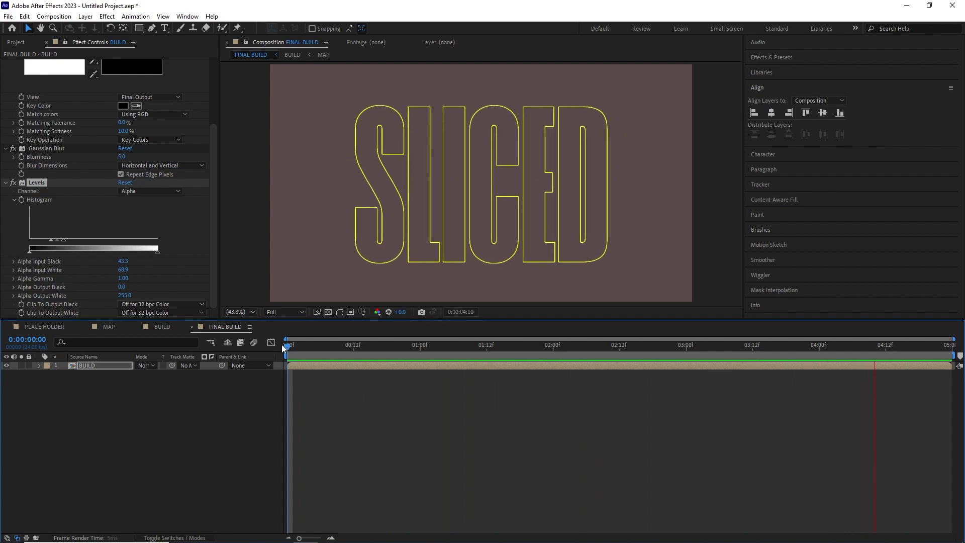
{"action": "key", "text": "space"}
- Add a Fill effect to the BUILD layer and set its color to white (FFFFFF)
{"action": "left_click", "coordinate": [107, 16]}
{"action": "mouse_move", "coordinate": [184, 165]}
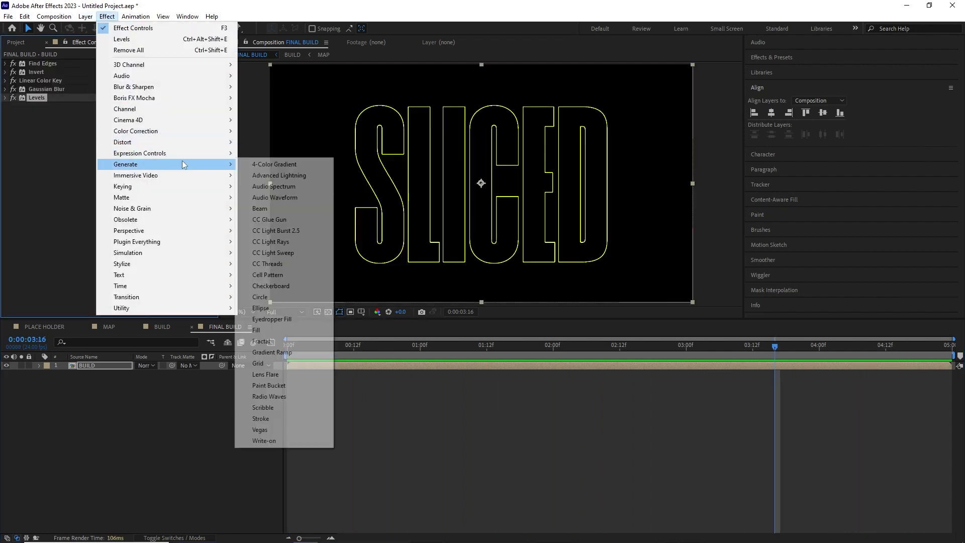
{"action": "left_click", "coordinate": [259, 330]}
{"action": "left_click", "coordinate": [124, 131]}
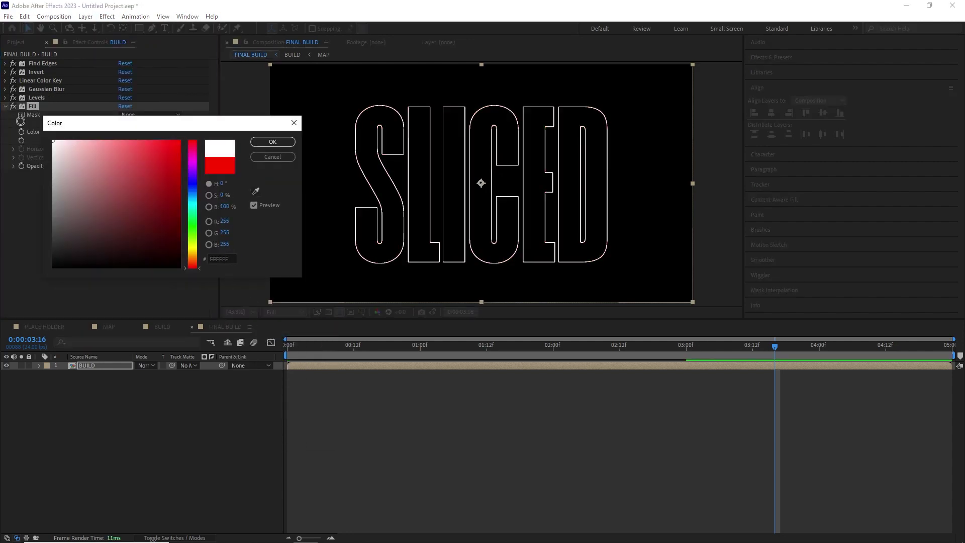
{"action": "left_click", "coordinate": [273, 144]}
- Animate the BUILD layer's Scale from 130% at the first frame to 100% at 0:00:01:12
{"action": "key", "text": "Home"}
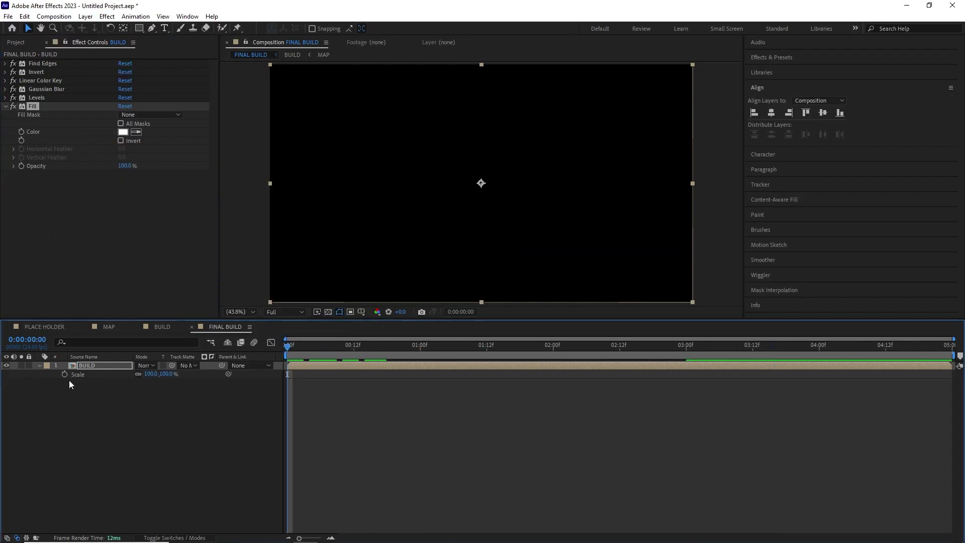
{"action": "key", "text": "s"}
{"action": "left_click", "coordinate": [64, 375]}
{"action": "left_click_drag", "start_coordinate": [288, 347], "coordinate": [411, 375]}
{"action": "left_click", "coordinate": [150, 373]}
{"action": "type", "text": "100"}
{"action": "key", "text": "Return"}
- Ease the Scale keyframes, reshape their speed curve into a sharp peak just after half a second, and preview the animation
{"action": "key", "text": "F9"}
{"action": "left_click", "coordinate": [271, 342]}
{"action": "left_click_drag", "start_coordinate": [321, 375], "coordinate": [348, 375]}
{"action": "left_click_drag", "start_coordinate": [411, 373], "coordinate": [399, 374]}
{"action": "left_click_drag", "start_coordinate": [383, 346], "coordinate": [287, 346]}
{"action": "key", "text": "space"}
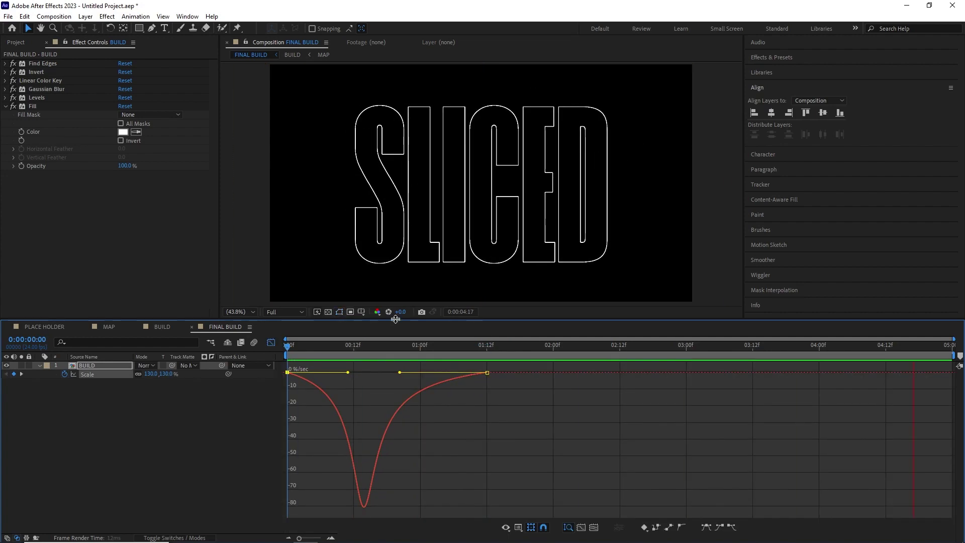
{"action": "key", "text": "space"}
{"action": "key", "text": "shift+F3"}
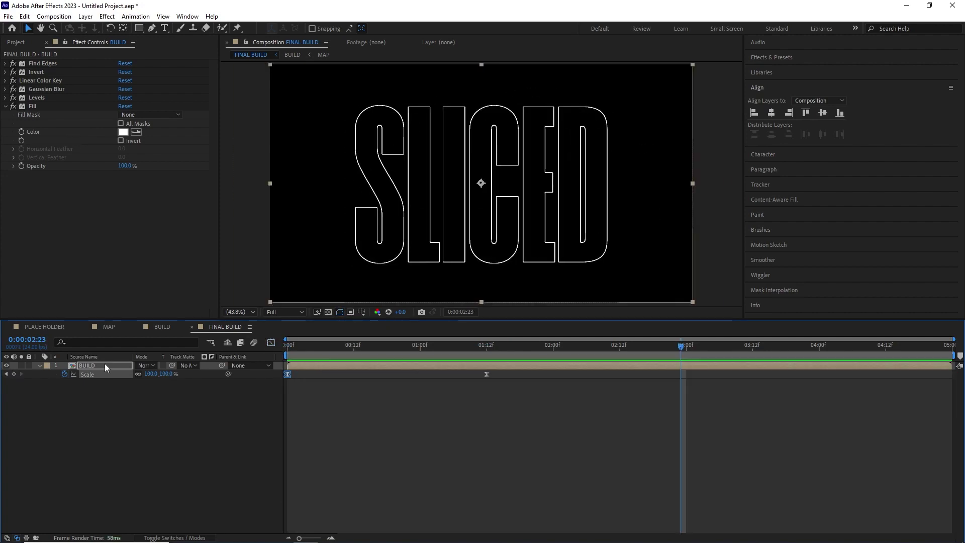
- Rename the BUILD layer in FINAL BUILD to BUILD LINE and duplicate it
{"action": "key", "text": "Return"}
{"action": "type", "text": "BUILD LI"}
{"action": "mouse_move", "coordinate": [402, 346]}
{"action": "left_mouse_down"}
{"action": "mouse_move", "coordinate": [348, 346]}
{"action": "mouse_move", "coordinate": [393, 347]}
{"action": "left_mouse_up"}
{"action": "key", "text": "ctrl+d"}
- Remove all effects except Fill from the duplicate layer and rename it BUILD COLOR_1
{"action": "scroll", "coordinate": [34, 257], "scroll_direction": "down", "scroll_amount": 5}
{"action": "left_click", "coordinate": [37, 137], "text": "shift"}
{"action": "key", "text": "Delete"}
{"action": "right_click", "coordinate": [109, 366]}
{"action": "left_click", "coordinate": [136, 336]}
{"action": "type", "text": "BUILD COLOR_1"}
- Change BUILD COLOR_1's Fill color to a saturated blue
{"action": "left_click", "coordinate": [123, 90]}
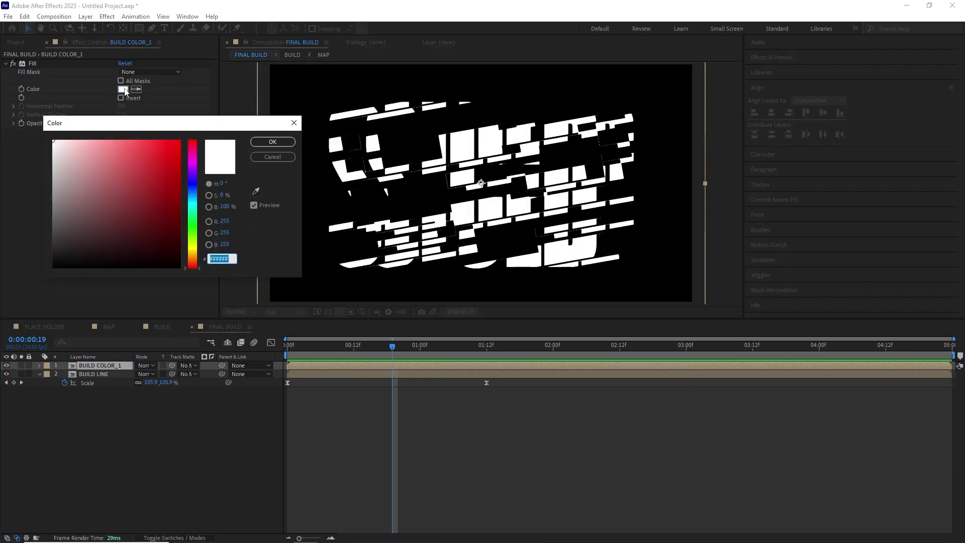
{"action": "left_click", "coordinate": [192, 183]}
{"action": "left_click", "coordinate": [172, 151]}
{"action": "left_click", "coordinate": [272, 141]}
- Duplicate BUILD COLOR_1 and change the copy's Fill color to purple
{"action": "key", "text": "ctrl+d"}
{"action": "left_click", "coordinate": [123, 89]}
{"action": "left_click", "coordinate": [194, 168]}
{"action": "left_click", "coordinate": [272, 142]}
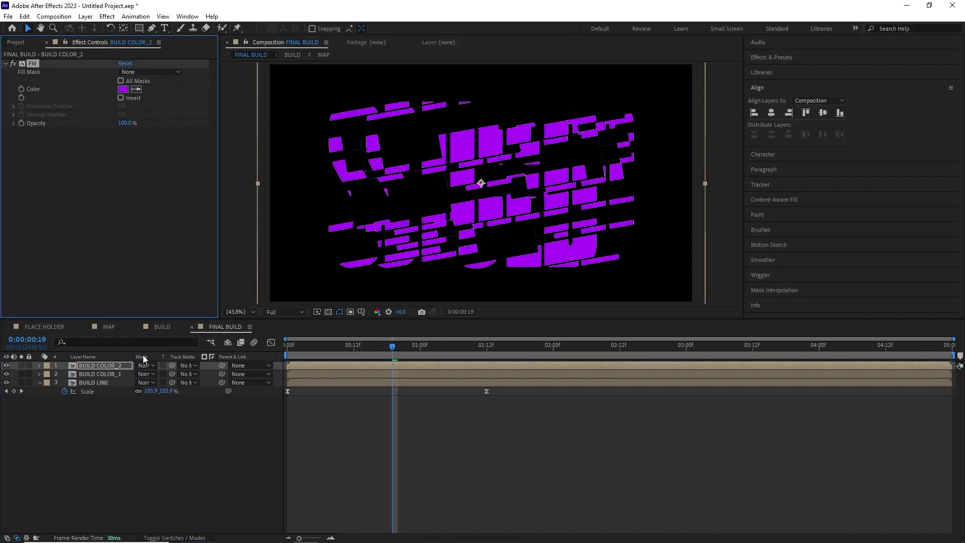
- Duplicate the purple color layer and shift the new copy's Fill color to a pink hue
{"action": "left_click", "coordinate": [131, 366]}
{"action": "key", "text": "ctrl+d"}
{"action": "left_click", "coordinate": [124, 89]}
{"action": "left_click", "coordinate": [197, 151]}
{"action": "left_click", "coordinate": [272, 142]}
- Stagger the color layers in time so BUILD COLOR_1, BUILD COLOR_2 and BUILD COLOR_3 start at about frames 8, 13 and 21
{"action": "left_click_drag", "start_coordinate": [335, 384], "coordinate": [381, 383]}
{"action": "left_click_drag", "start_coordinate": [387, 374], "coordinate": [459, 383]}
{"action": "left_click_drag", "start_coordinate": [465, 374], "coordinate": [538, 366]}
{"action": "left_click_drag", "start_coordinate": [450, 382], "coordinate": [421, 374]}
{"action": "mouse_move", "coordinate": [431, 366]}
{"action": "left_mouse_down"}
{"action": "mouse_move", "coordinate": [414, 365]}
{"action": "mouse_move", "coordinate": [433, 347]}
{"action": "left_mouse_up"}
{"action": "left_click_drag", "start_coordinate": [393, 382], "coordinate": [399, 384]}
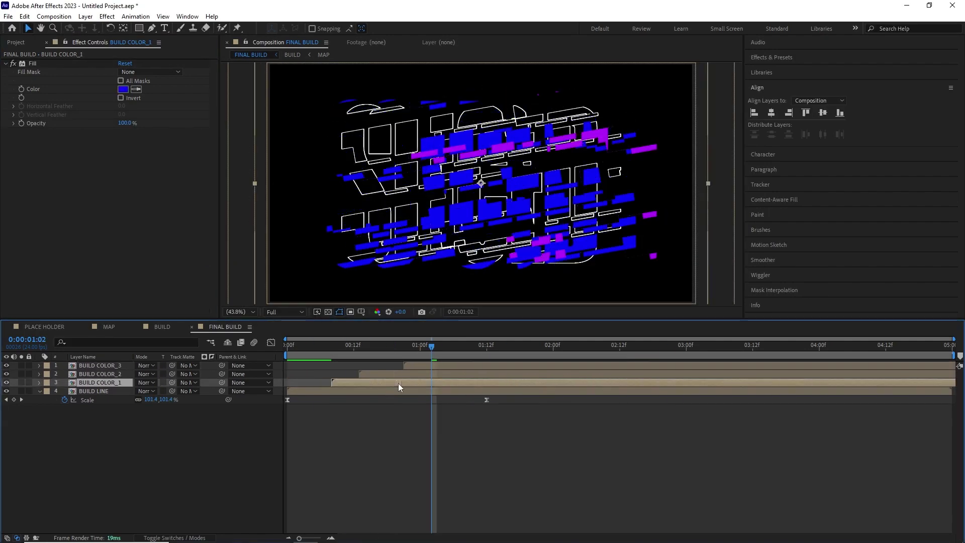
- Refine the stagger of the color layers so BUILD COLOR_1, BUILD COLOR_2 and BUILD COLOR_3 start at about frames 5, 13 and 19
{"action": "left_click_drag", "start_coordinate": [456, 366], "coordinate": [382, 355]}
{"action": "left_click_drag", "start_coordinate": [412, 365], "coordinate": [390, 366]}
{"action": "left_click_drag", "start_coordinate": [397, 383], "coordinate": [382, 383]}
{"action": "left_click_drag", "start_coordinate": [379, 374], "coordinate": [397, 366]}
{"action": "left_click_drag", "start_coordinate": [398, 374], "coordinate": [427, 366]}
{"action": "left_click", "coordinate": [94, 391]}
{"action": "left_click", "coordinate": [402, 383]}
{"action": "left_click", "coordinate": [388, 366], "text": "shift"}
{"action": "mouse_move", "coordinate": [383, 355]}
{"action": "left_mouse_down"}
{"action": "mouse_move", "coordinate": [590, 359]}
{"action": "mouse_move", "coordinate": [335, 366]}
{"action": "mouse_move", "coordinate": [368, 366]}
{"action": "left_mouse_up"}
{"action": "left_click_drag", "start_coordinate": [388, 383], "coordinate": [311, 375]}
{"action": "left_click", "coordinate": [359, 374]}
{"action": "left_click_drag", "start_coordinate": [365, 352], "coordinate": [405, 354]}
{"action": "left_click_drag", "start_coordinate": [352, 374], "coordinate": [397, 374]}
{"action": "left_click_drag", "start_coordinate": [374, 366], "coordinate": [413, 374]}
{"action": "left_click_drag", "start_coordinate": [386, 383], "coordinate": [417, 366]}
{"action": "left_click_drag", "start_coordinate": [405, 354], "coordinate": [495, 355]}
- Try moving the BUILD LINE layer above the three color layers
{"action": "left_click_drag", "start_coordinate": [94, 392], "coordinate": [93, 363]}
{"action": "left_click_drag", "start_coordinate": [322, 354], "coordinate": [285, 358]}
{"action": "key", "text": "ctrl+z"}
- Play back the reveal and examine the outline edges around the filled letters up close
{"action": "left_click", "coordinate": [413, 405]}
{"action": "left_click", "coordinate": [412, 392]}
{"action": "key", "text": "space"}
{"action": "scroll", "coordinate": [506, 200], "scroll_direction": "up", "scroll_amount": 2}
{"action": "key", "text": "space"}
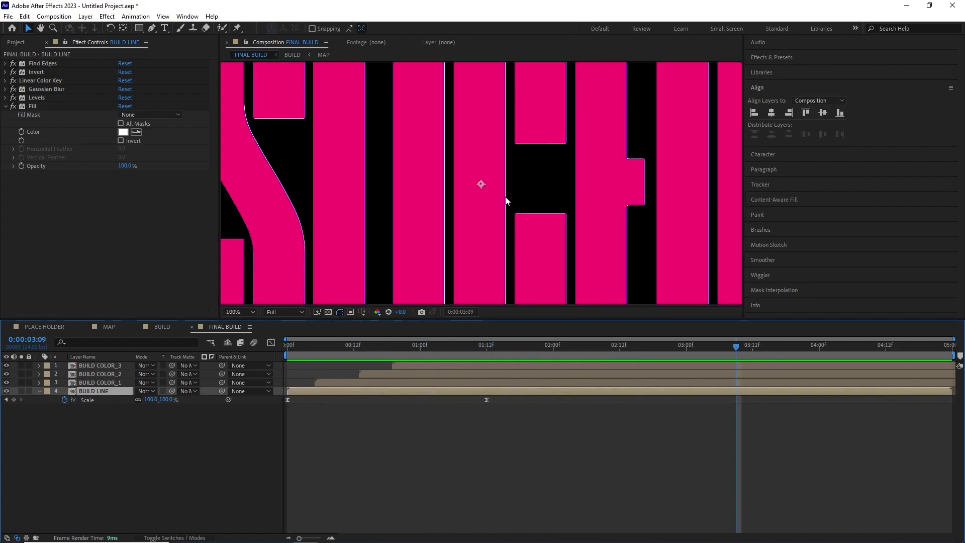
{"action": "scroll", "coordinate": [507, 201], "scroll_direction": "down", "scroll_amount": 1}
- Keyframe the Opacity of BUILD COLOR_2, BUILD COLOR_1 and BUILD LINE from 100% at 0:00:03:00 to 0% at 0:00:03:13
{"action": "left_click", "coordinate": [686, 347]}
{"action": "left_click", "coordinate": [116, 374], "text": "shift"}
{"action": "key", "text": "t"}
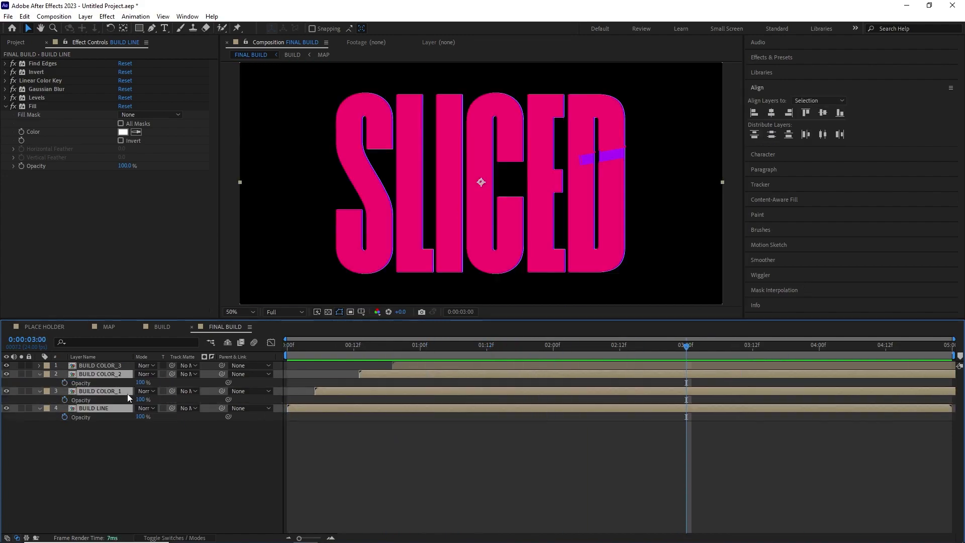
{"action": "left_click", "coordinate": [65, 383]}
{"action": "left_click_drag", "start_coordinate": [719, 352], "coordinate": [758, 355]}
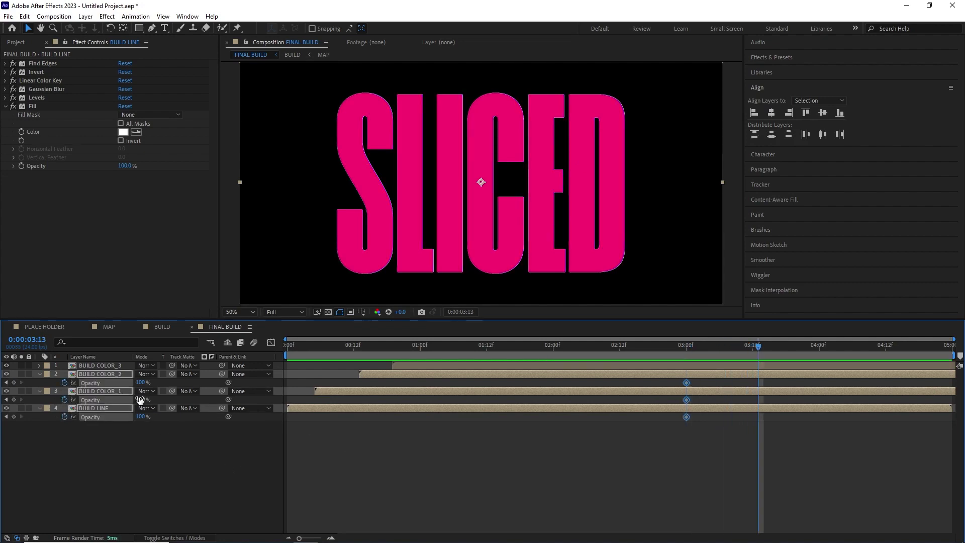
{"action": "key", "text": "Return"}
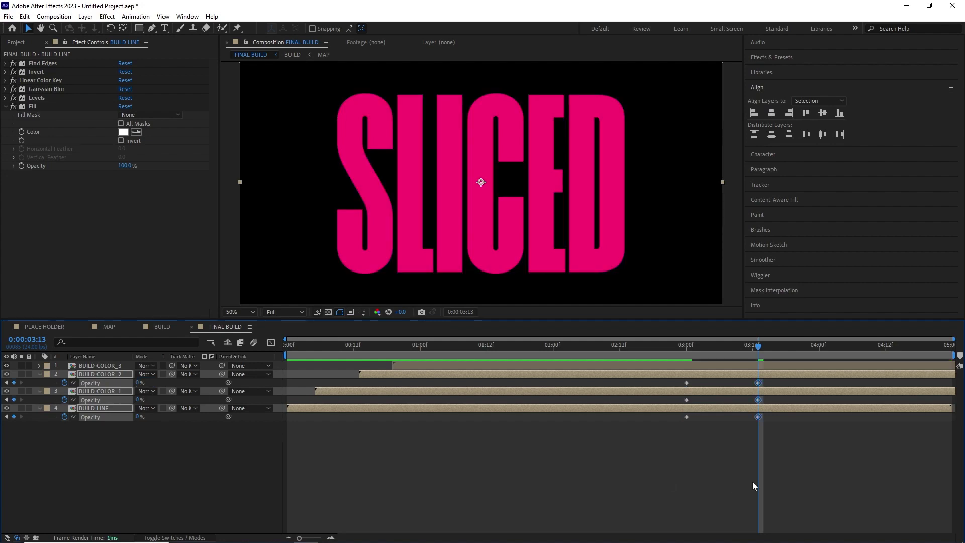
- Apply Easy Ease to all the opacity keyframes and preview the fade-out and the whole animation
{"action": "left_click_drag", "start_coordinate": [781, 472], "coordinate": [674, 378]}
{"action": "key", "text": "F9"}
{"action": "left_click", "coordinate": [671, 352]}
{"action": "key", "text": "space"}
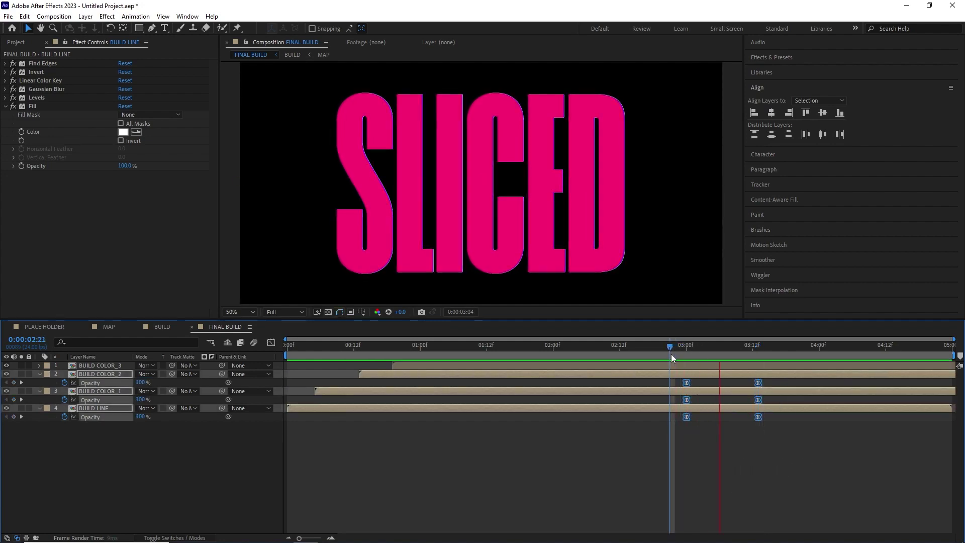
{"action": "left_click_drag", "start_coordinate": [741, 348], "coordinate": [255, 390]}
{"action": "key", "text": "space"}
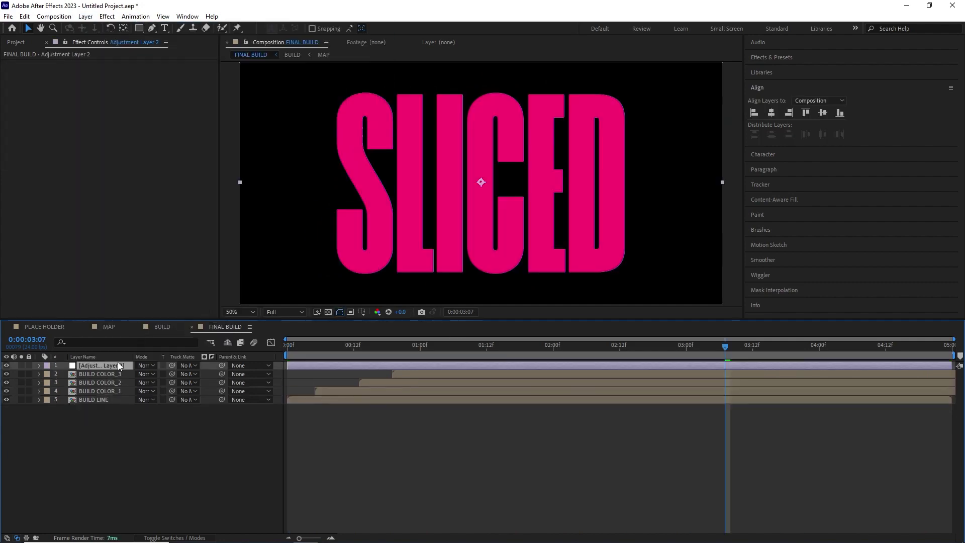
- Add a Glow adjustment layer with two Glow effects at intensity 0.5: the first at about 46% threshold, the second at 100% threshold and radius 20
{"action": "left_click", "coordinate": [107, 16]}
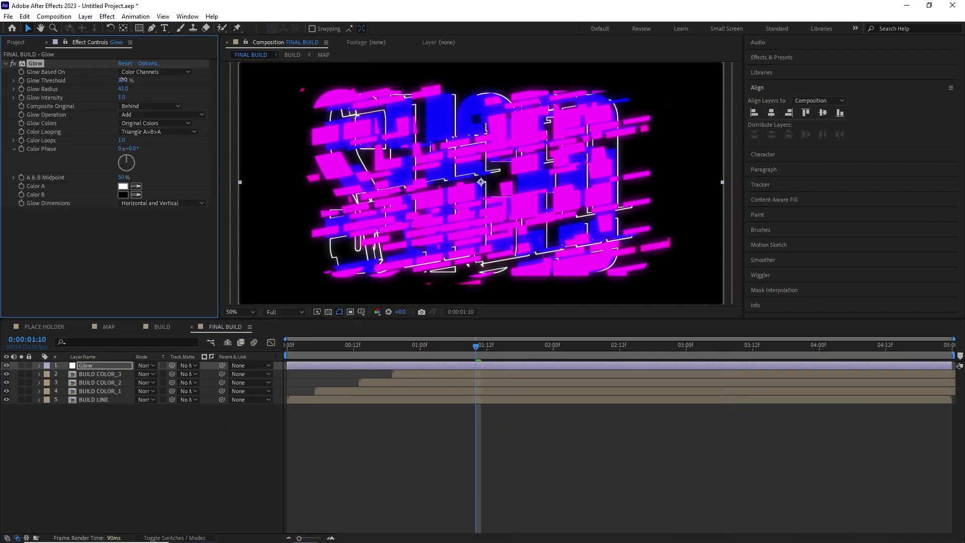
{"action": "left_click_drag", "start_coordinate": [122, 79], "coordinate": [157, 79]}
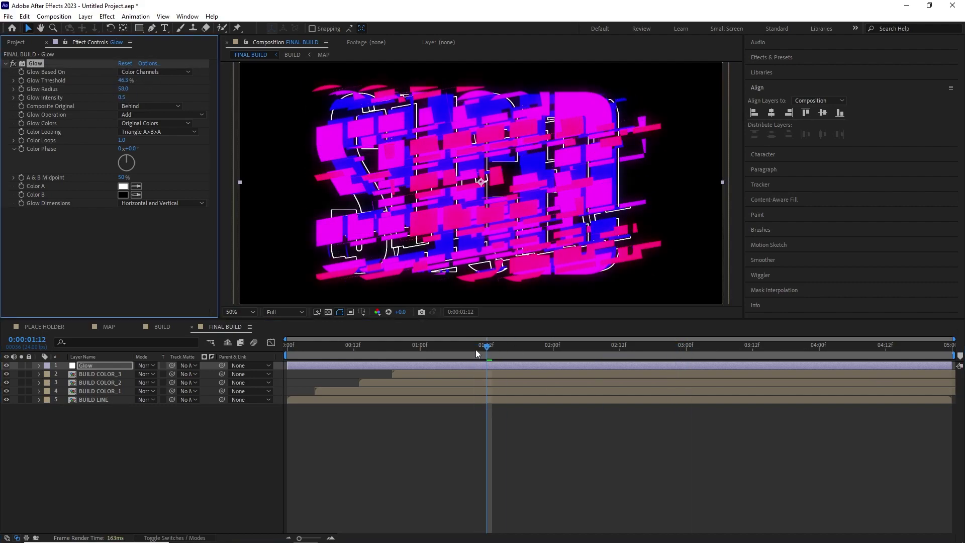
{"action": "left_click_drag", "start_coordinate": [477, 354], "coordinate": [525, 354]}
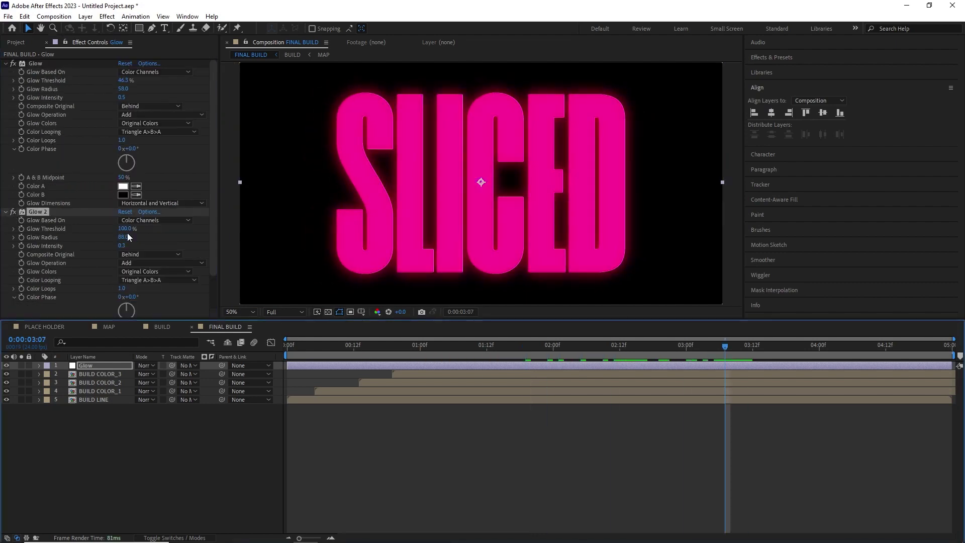
{"action": "left_click_drag", "start_coordinate": [123, 237], "coordinate": [111, 239]}
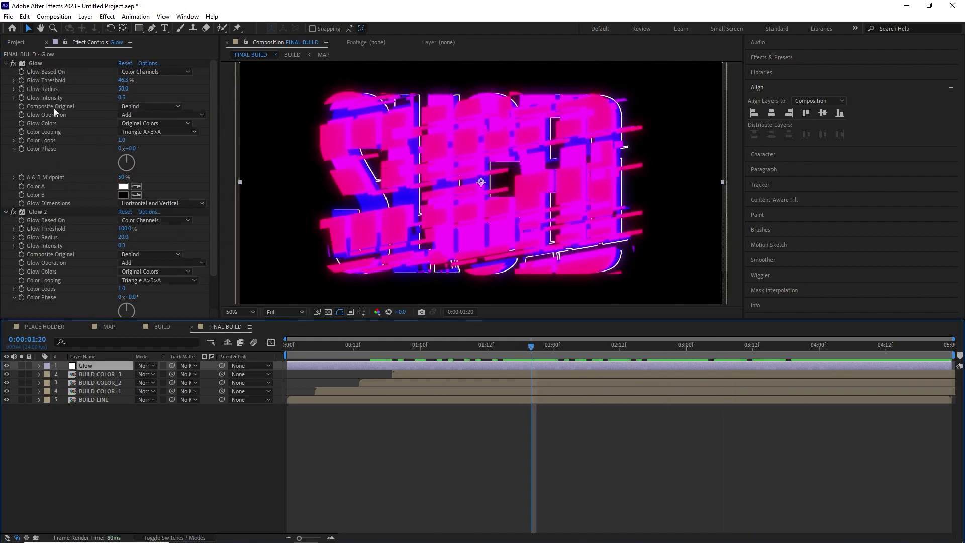
- Add an adjustment layer named Noise above Glow and apply a Noise effect with color noise off, checking the grain up close
{"action": "key", "text": "ctrl+alt+y"}
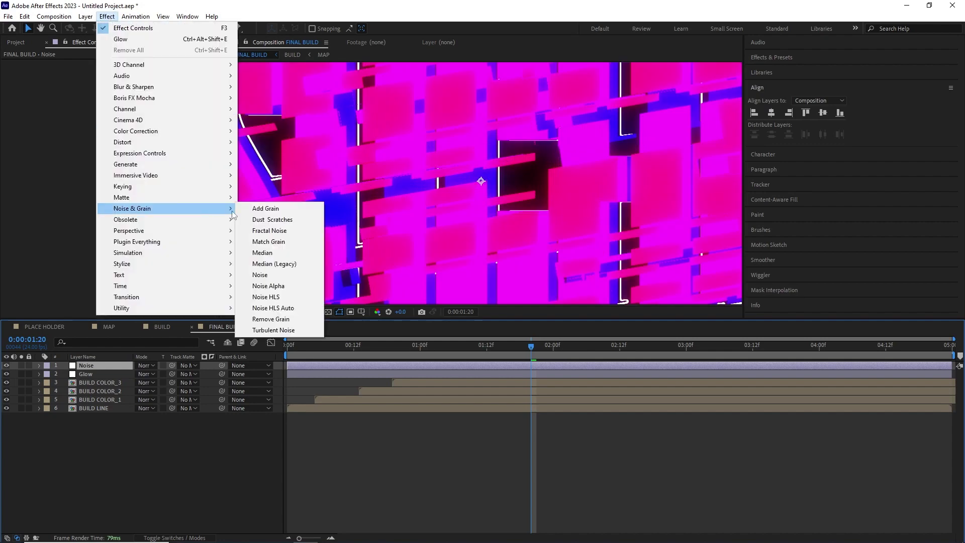
{"action": "left_click", "coordinate": [270, 273]}
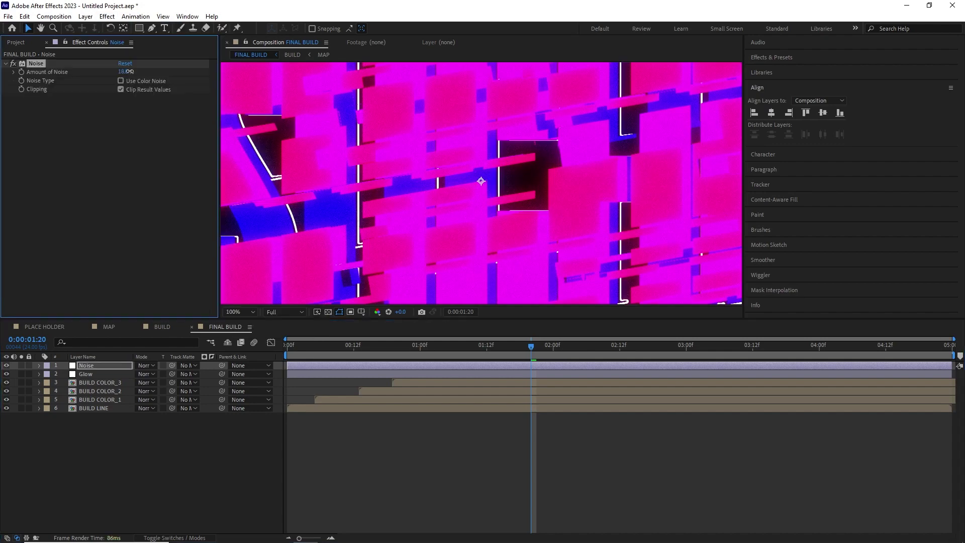
{"action": "scroll", "coordinate": [382, 190], "scroll_direction": "up", "scroll_amount": 1}
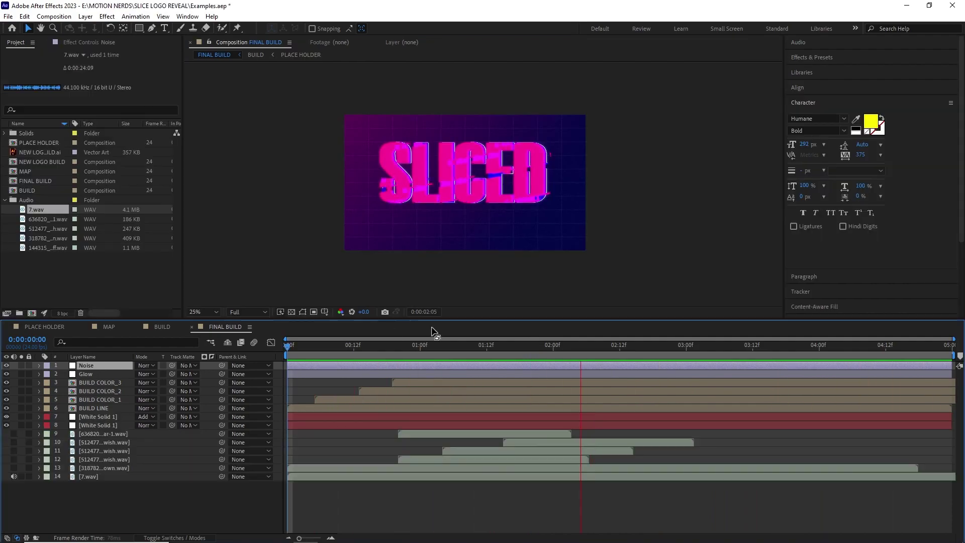
- In the PLACE HOLDER composition, show the SUBSCRIBE text layer and hide the SLICED layer
{"action": "left_click", "coordinate": [42, 325]}
{"action": "left_click", "coordinate": [81, 366]}
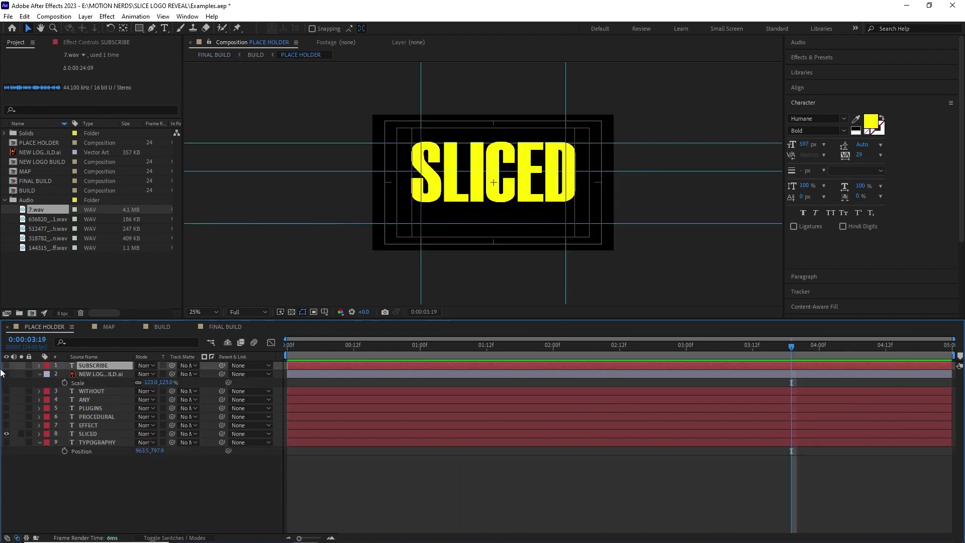
{"action": "left_click", "coordinate": [7, 366]}
{"action": "left_click", "coordinate": [7, 434]}
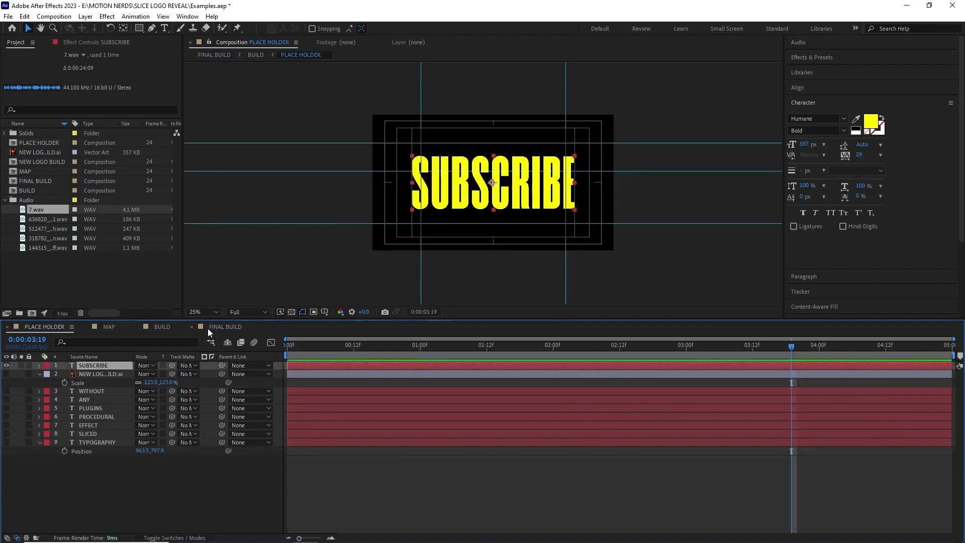
- Return to the FINAL BUILD composition and preview the reveal with the SUBSCRIBE text
{"action": "left_click", "coordinate": [221, 327]}
{"action": "key", "text": "space"}
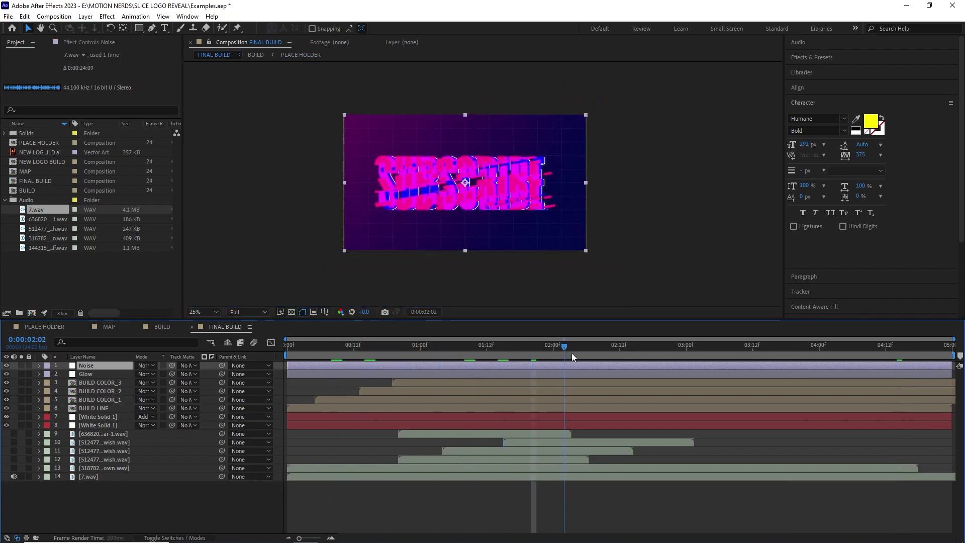
{"action": "left_click_drag", "start_coordinate": [574, 354], "coordinate": [605, 363]}
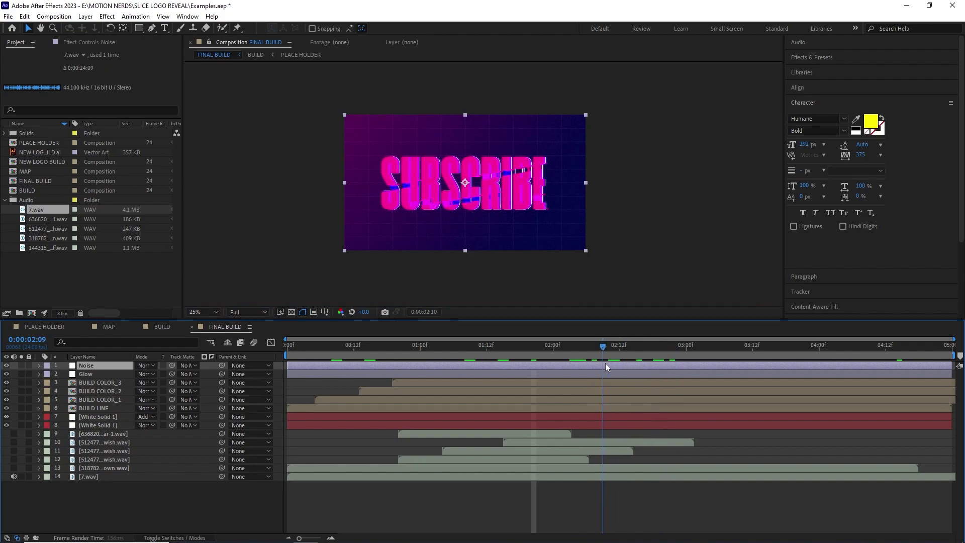